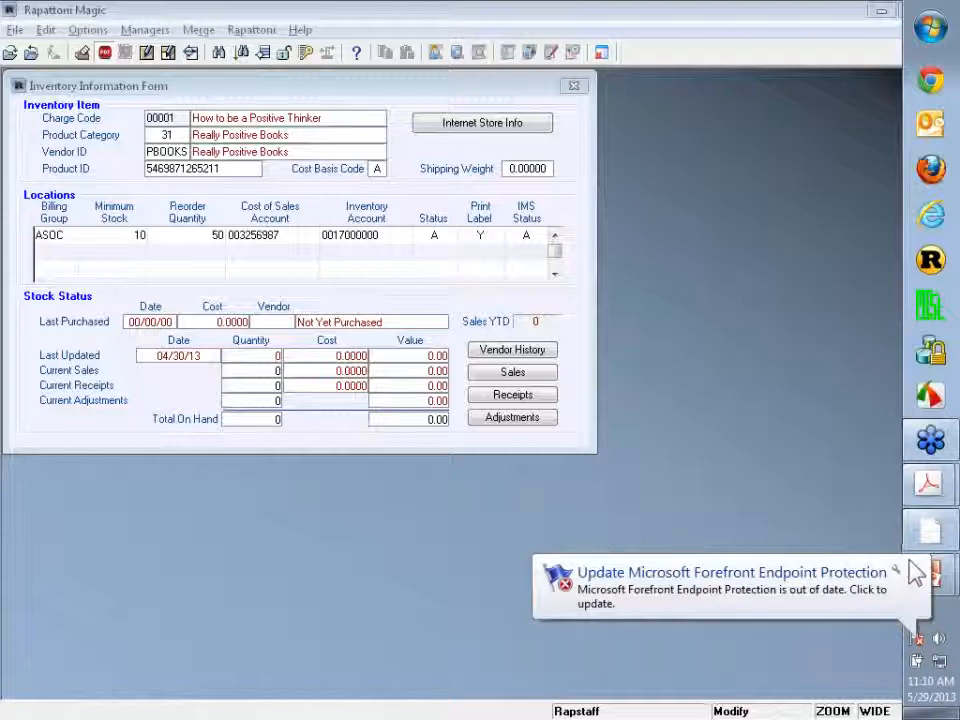
{"action": "left_click", "coordinate": [913, 569]}
{"action": "left_click", "coordinate": [918, 641]}
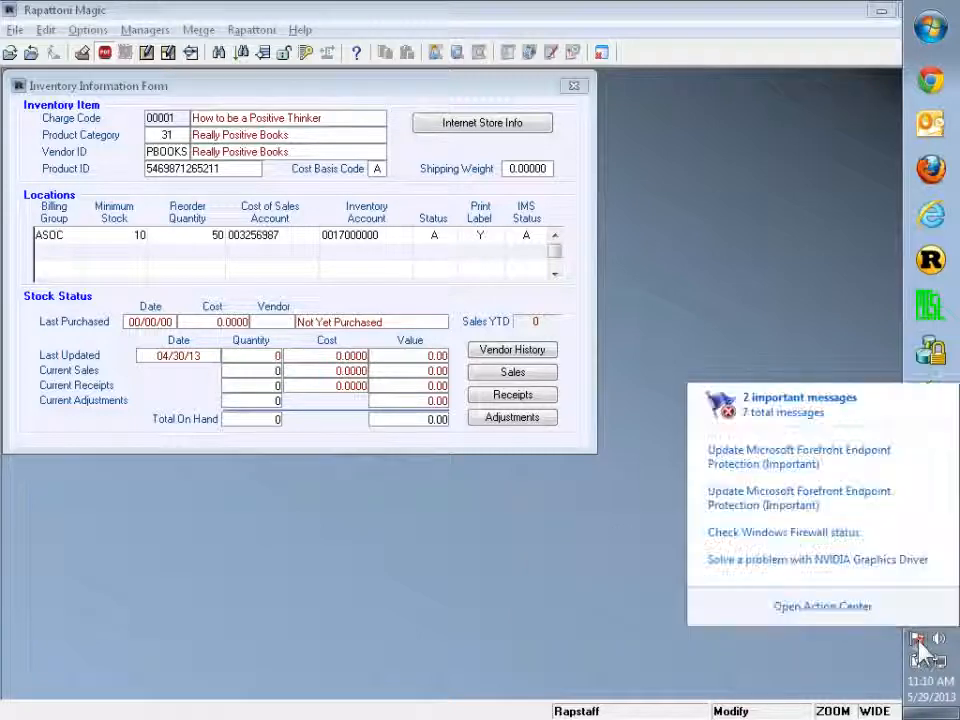
{"action": "left_click", "coordinate": [567, 590]}
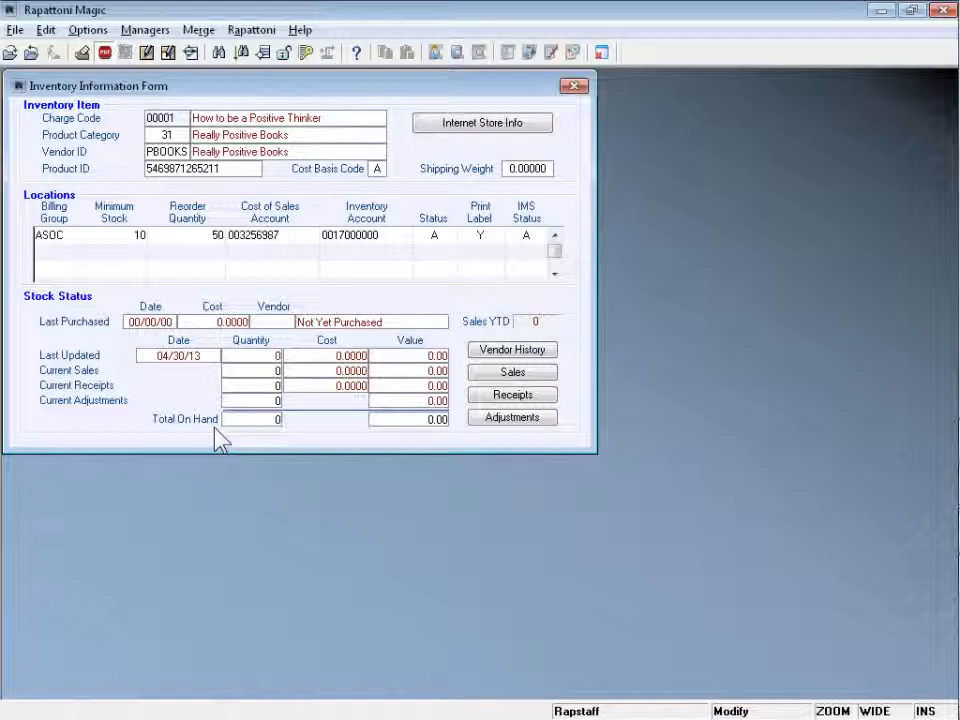
- Close the inventory record and item list, then open the Purchase Order Query Form
{"action": "key", "text": "Escape"}
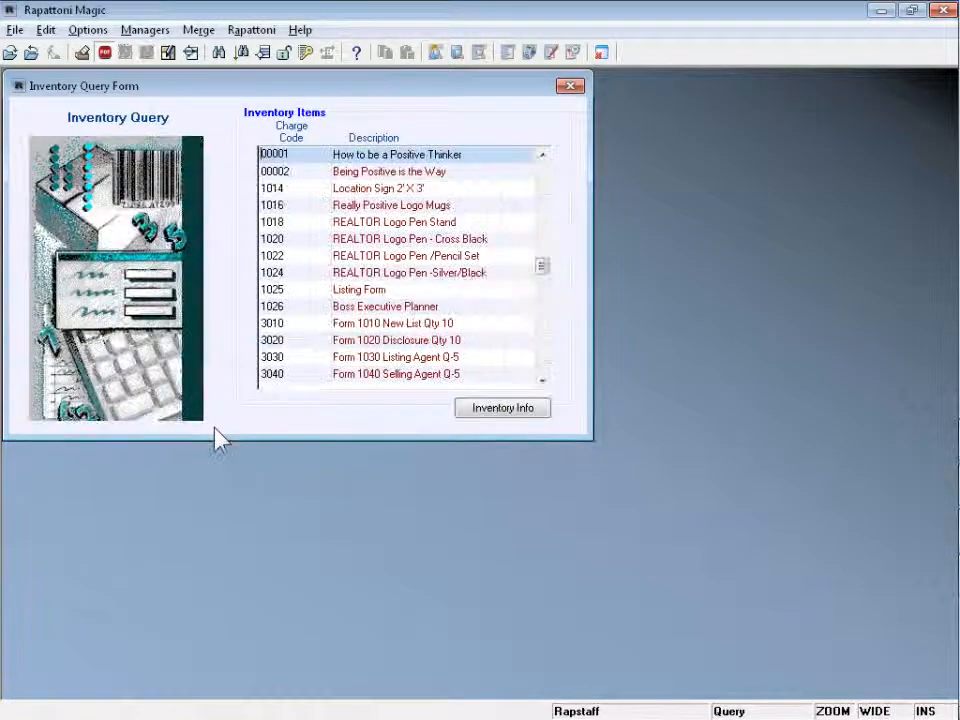
{"action": "key", "text": "Escape"}
{"action": "left_click", "coordinate": [150, 29]}
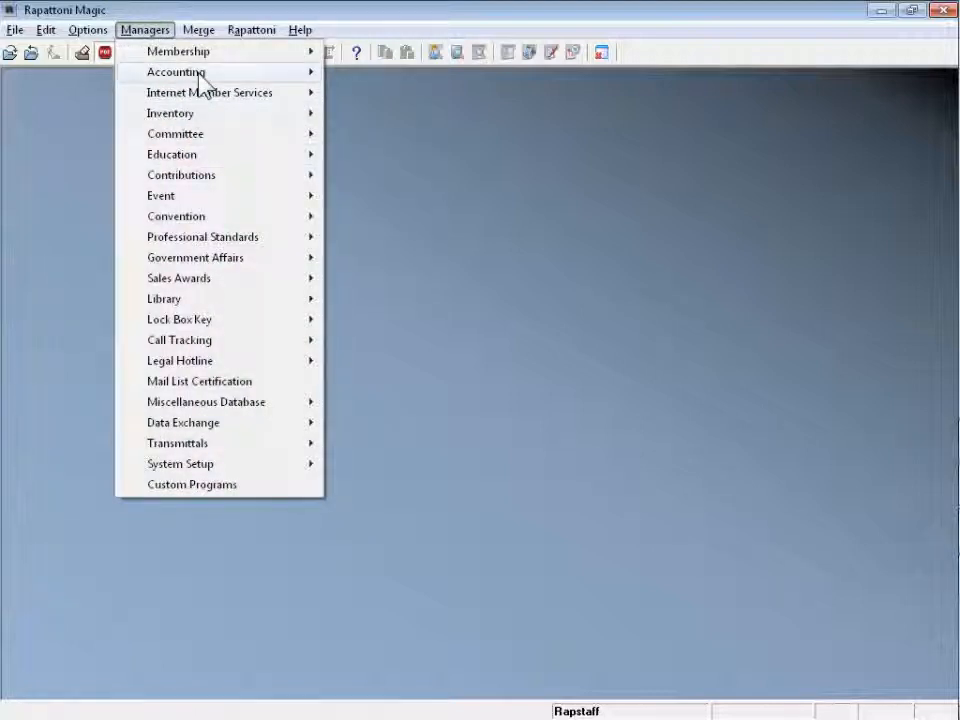
{"action": "mouse_move", "coordinate": [180, 72]}
{"action": "mouse_move", "coordinate": [205, 116]}
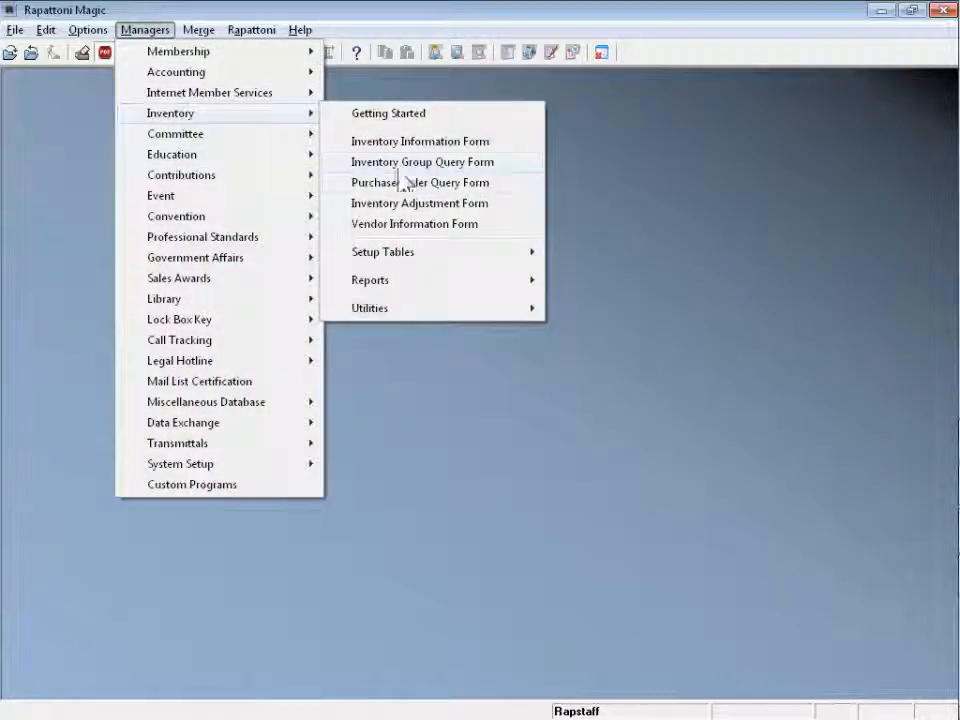
{"action": "left_click", "coordinate": [496, 190]}
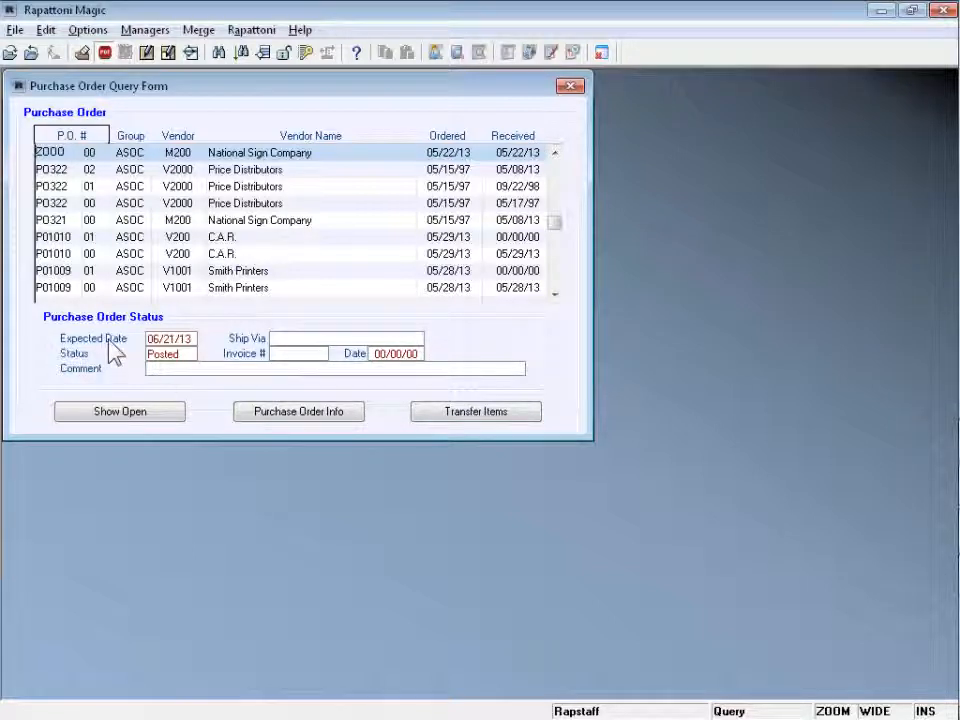
- Check purchase orders PO322 02 and PO322 00, then start a new blank purchase order
{"action": "left_click", "coordinate": [137, 175]}
{"action": "left_click", "coordinate": [137, 199]}
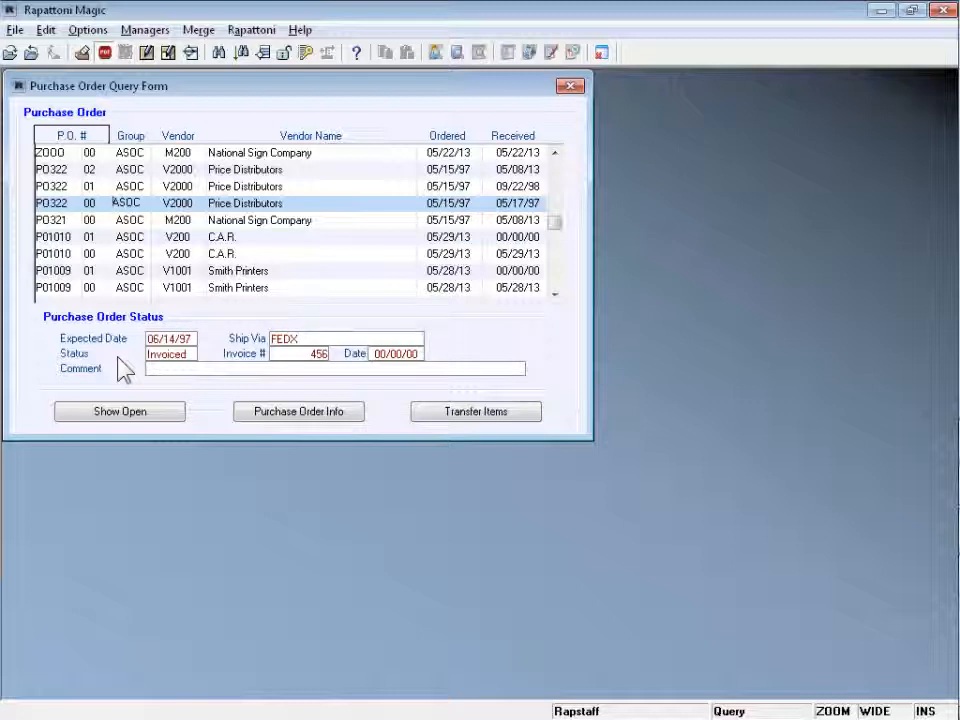
{"action": "key", "text": "Escape"}
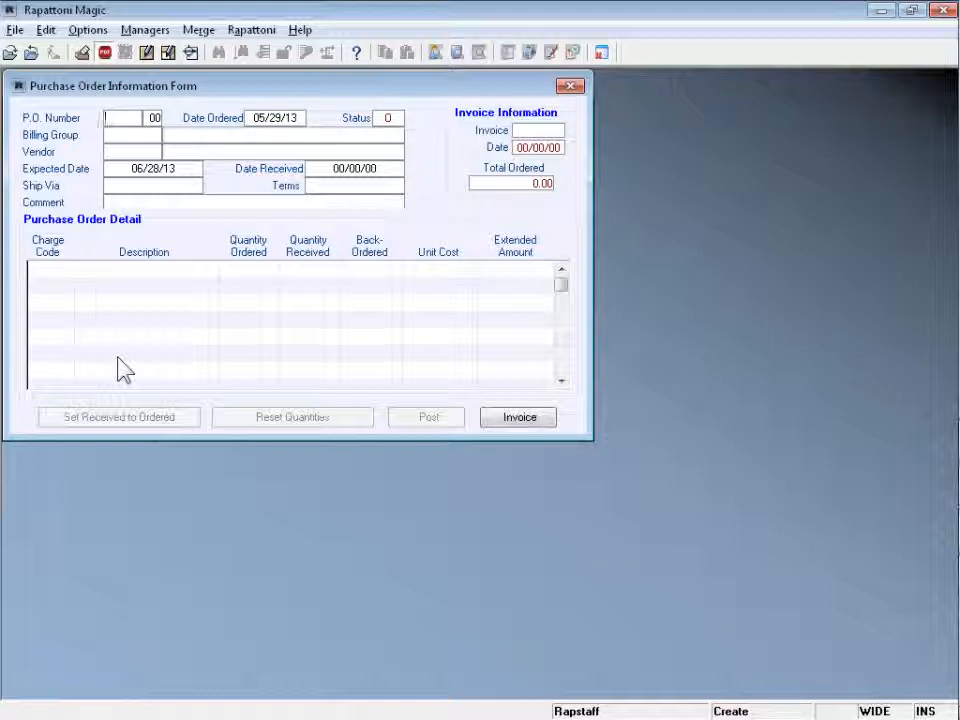
- Enter P.O. number P01011 and billing group ASOC (Anytown Association of REALTORS), then list the vendors
{"action": "key", "text": "Tab"}
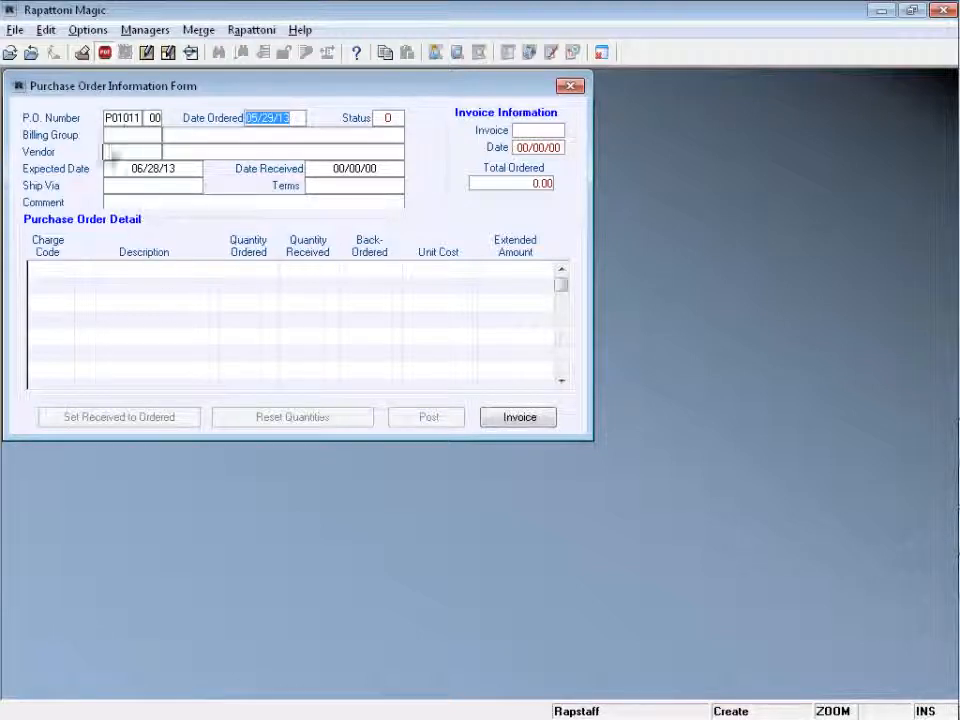
{"action": "left_click", "coordinate": [122, 120]}
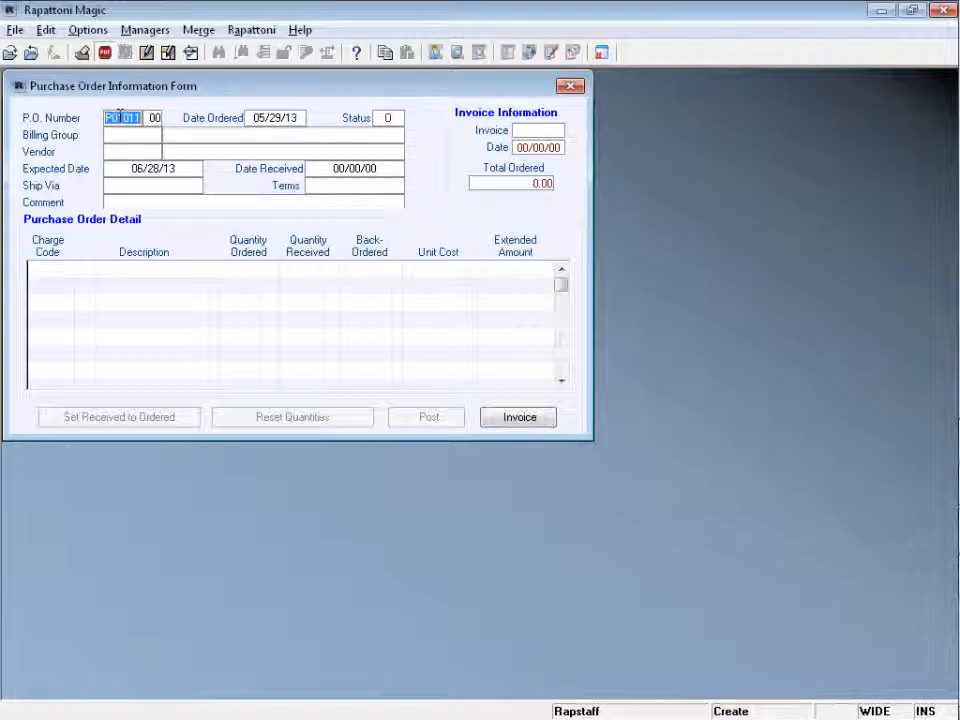
{"action": "left_click", "coordinate": [274, 121]}
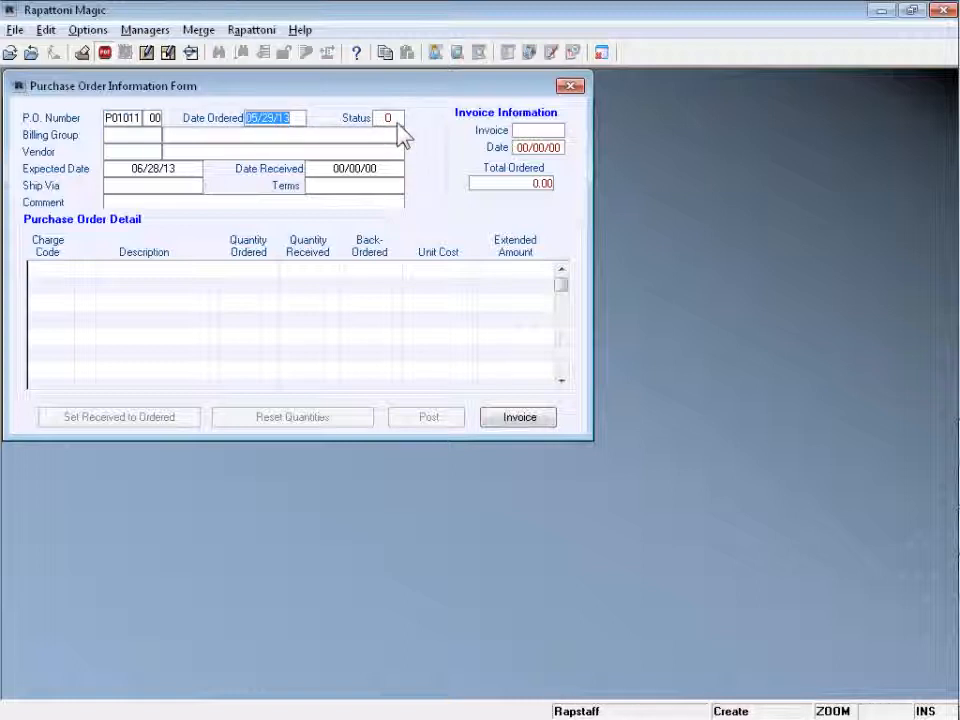
{"action": "left_click", "coordinate": [135, 136]}
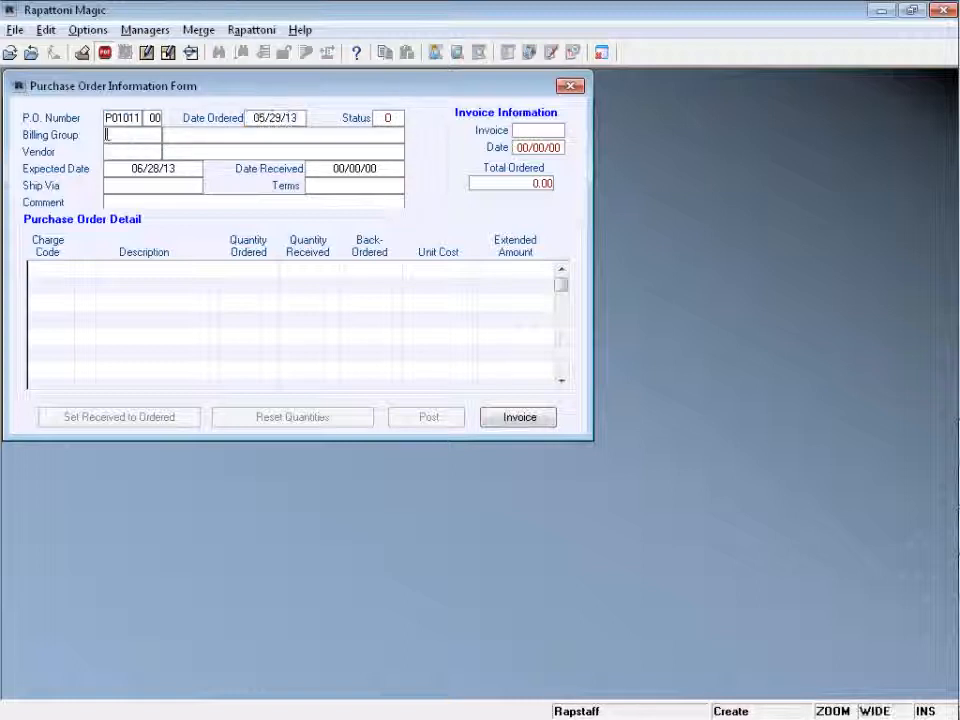
{"action": "type", "text": "ASOC"}
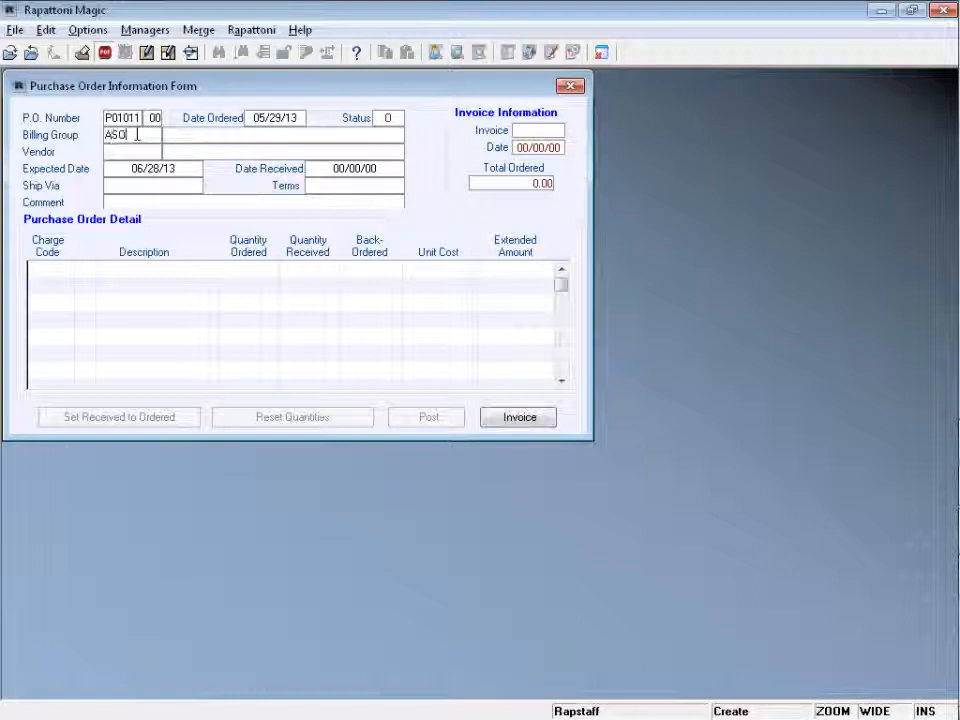
{"action": "key", "text": "Tab"}
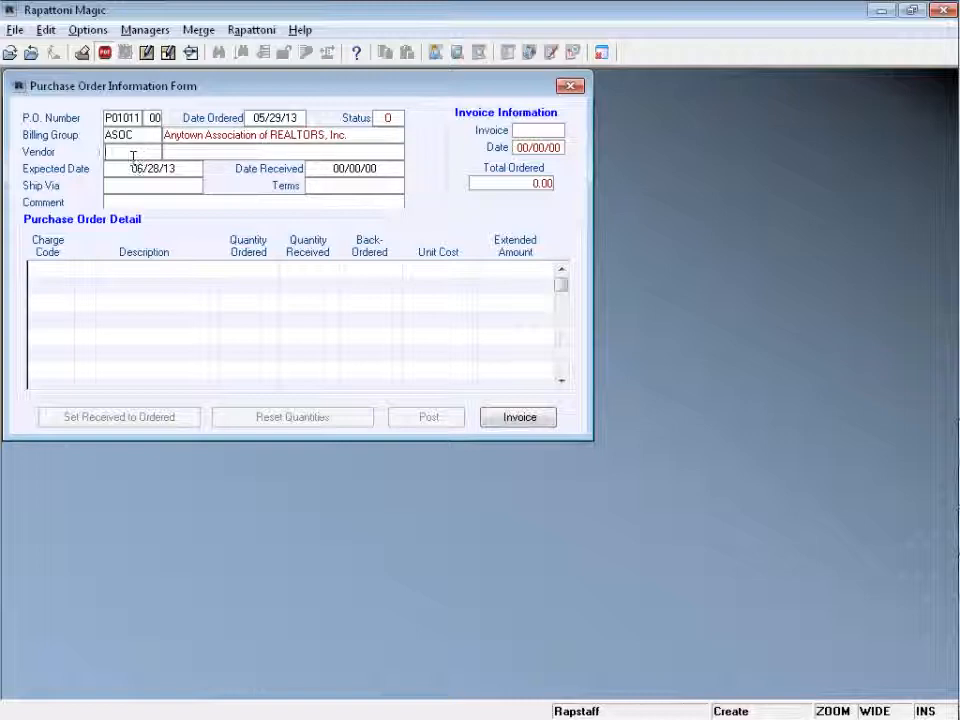
{"action": "double_click", "coordinate": [133, 154]}
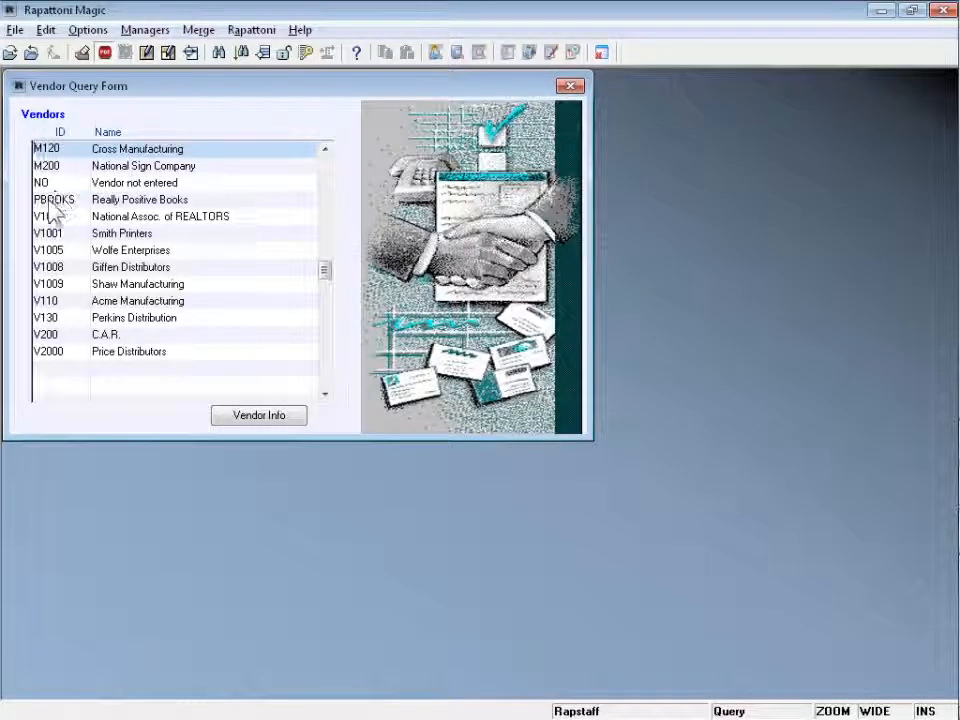
- Assign vendor PBOOKS (Really Positive Books) with an expected date of 06/15/13
{"action": "left_click", "coordinate": [107, 200]}
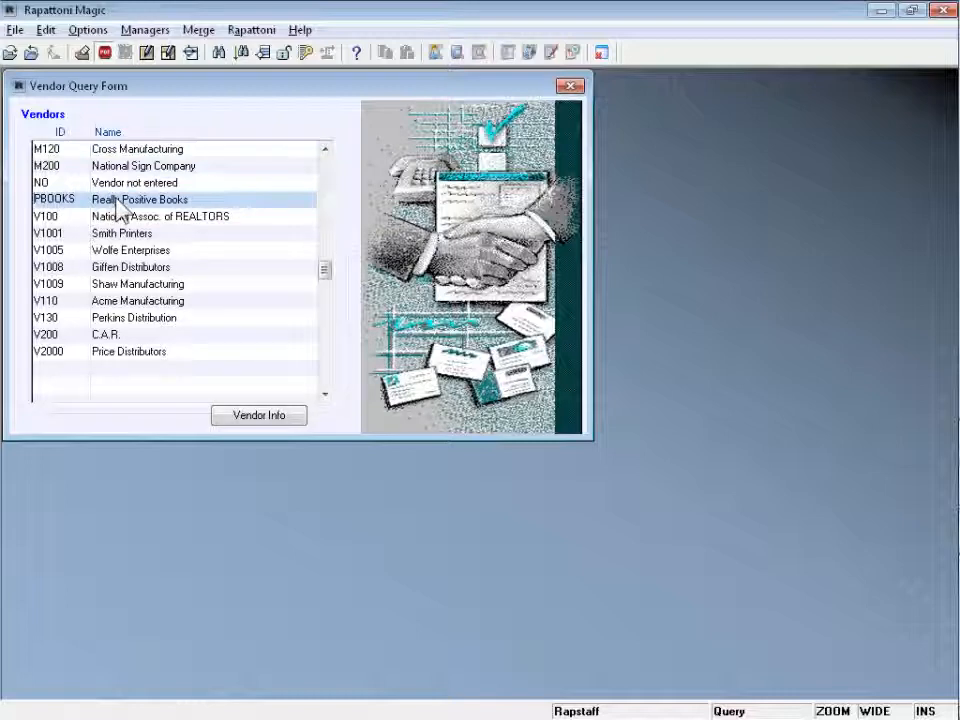
{"action": "double_click", "coordinate": [115, 200]}
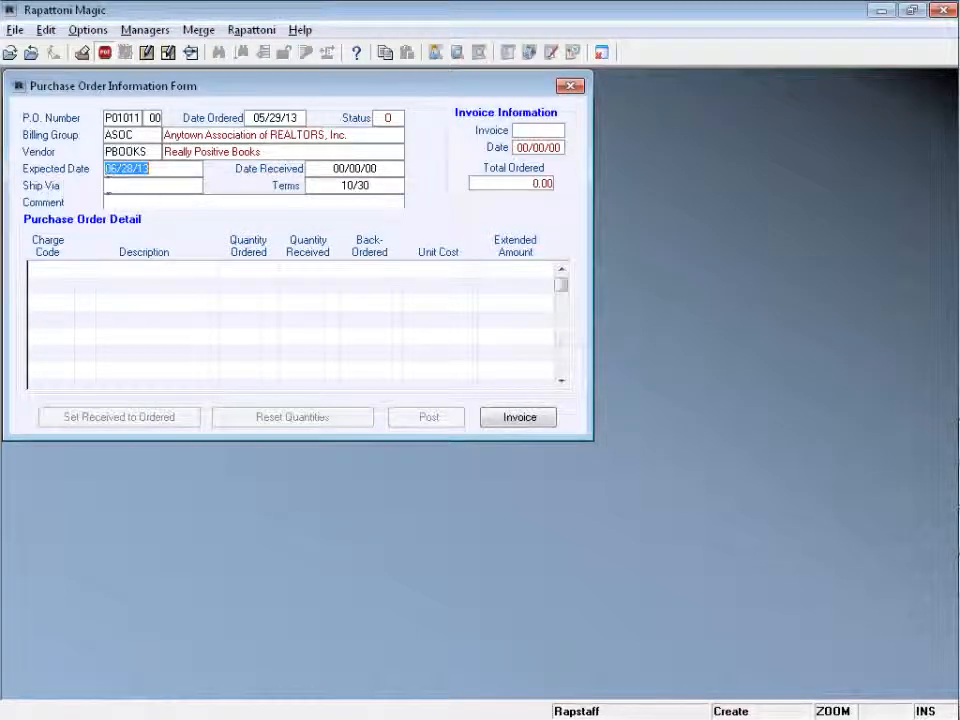
{"action": "type", "text": "06/15/13"}
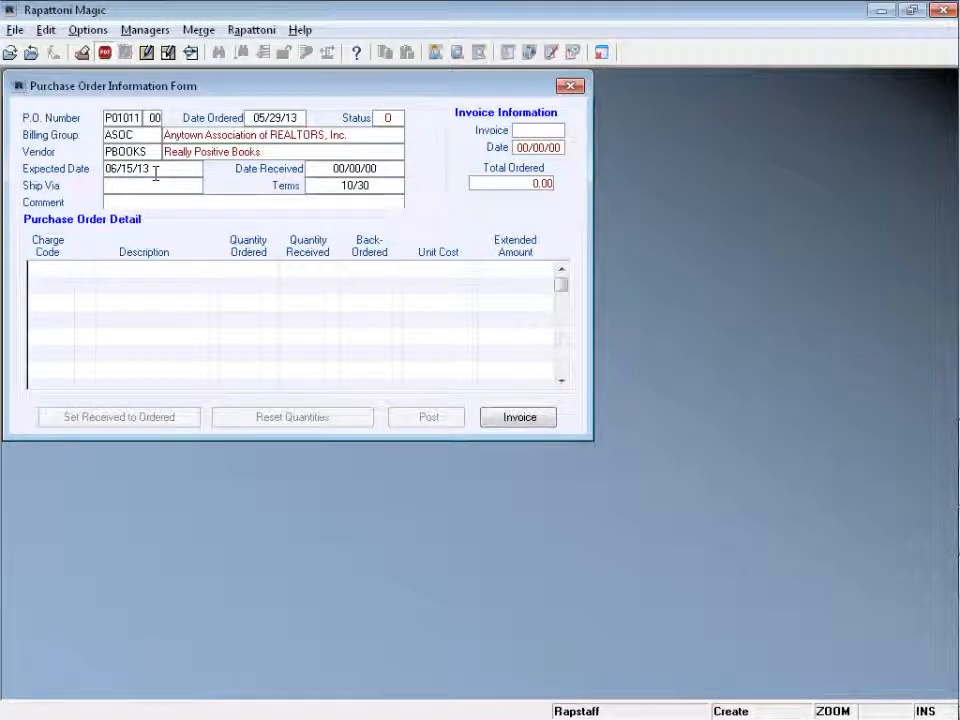
{"action": "key", "text": "Tab"}
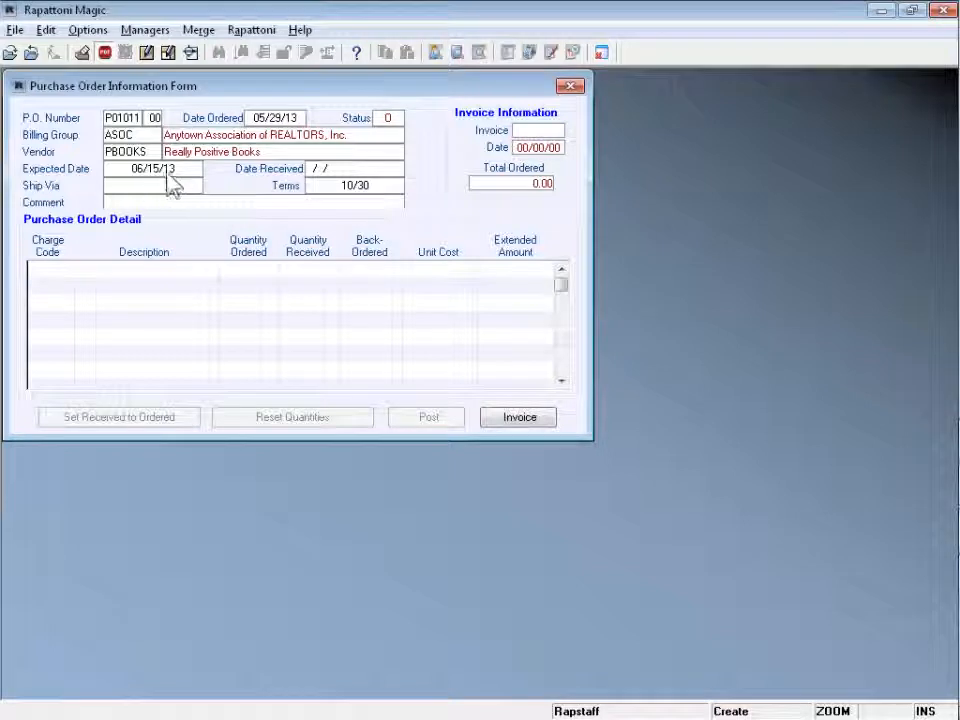
- Step through Ship Via, terms 10/30 and Comment to begin the first detail line
{"action": "left_click", "coordinate": [137, 168]}
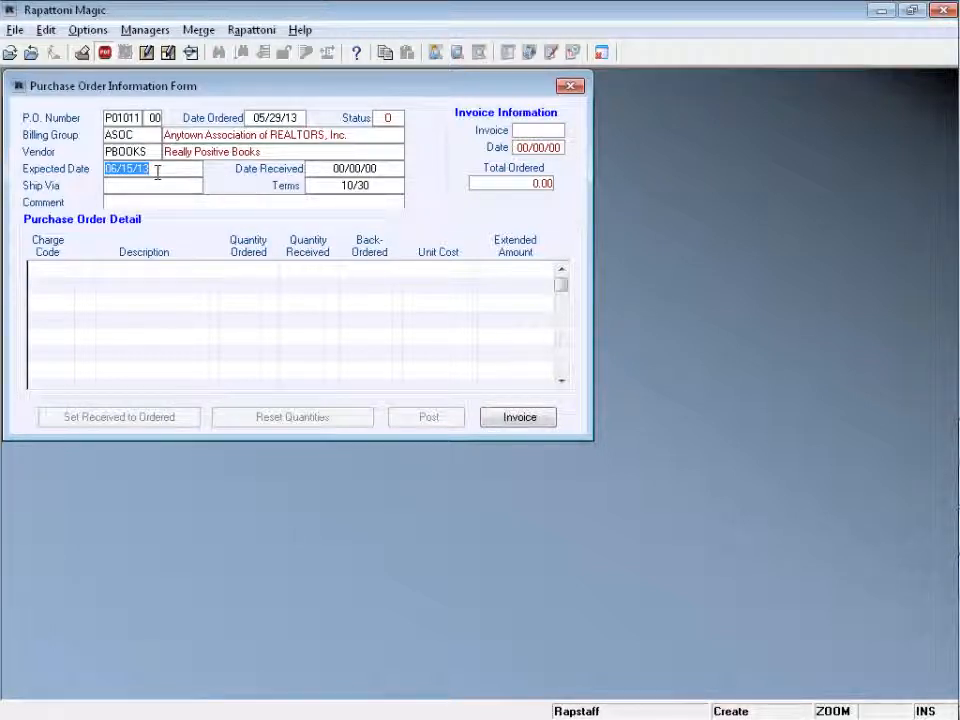
{"action": "left_click", "coordinate": [326, 172]}
{"action": "left_click", "coordinate": [110, 188]}
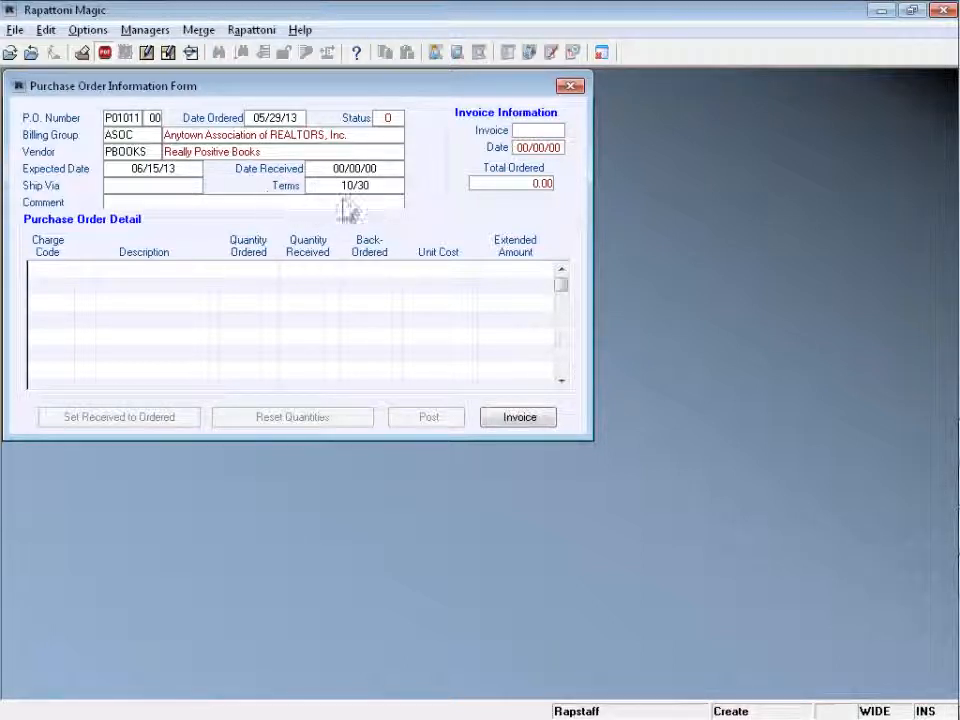
{"action": "left_click", "coordinate": [347, 187]}
{"action": "left_click", "coordinate": [116, 202]}
{"action": "key", "text": "Tab"}
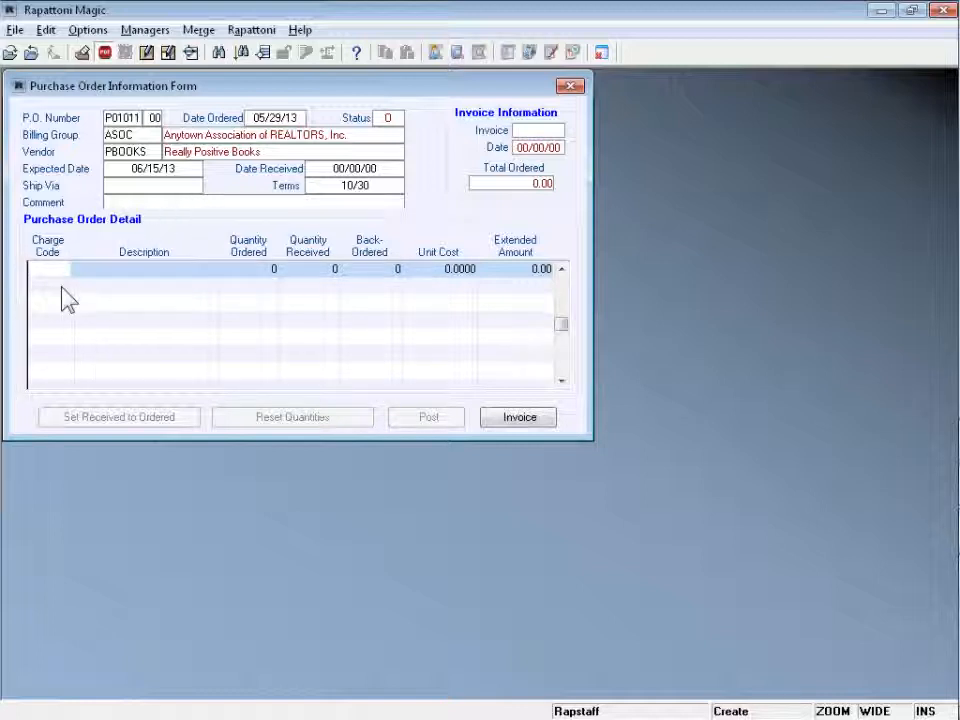
- Add How to be a Positive Thinker as line 00001 with 50 ordered
{"action": "key", "text": "F5"}
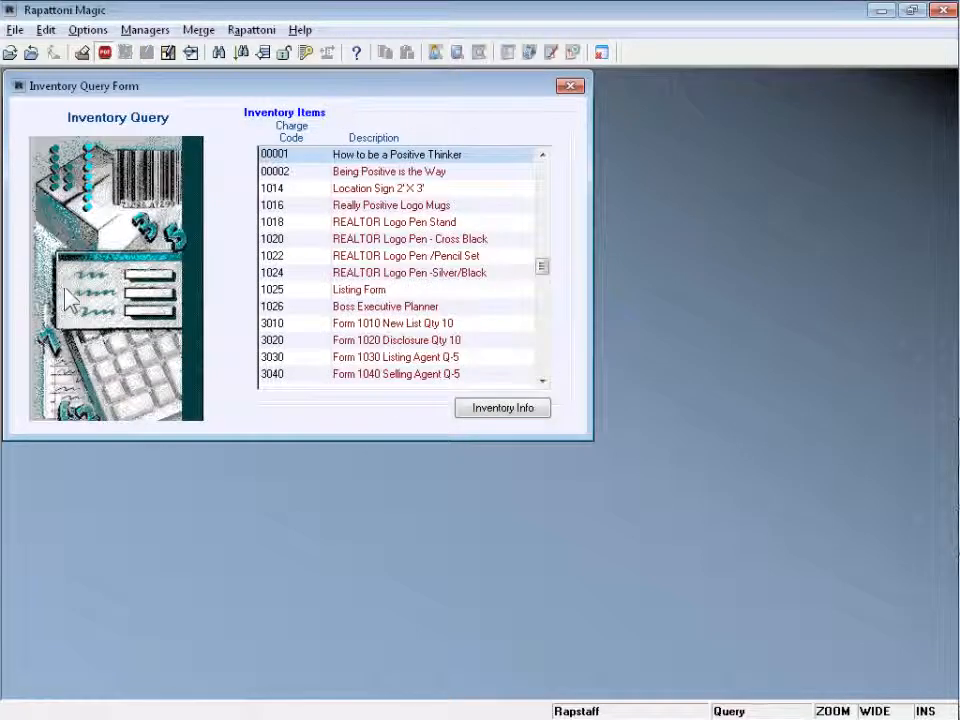
{"action": "double_click", "coordinate": [280, 154]}
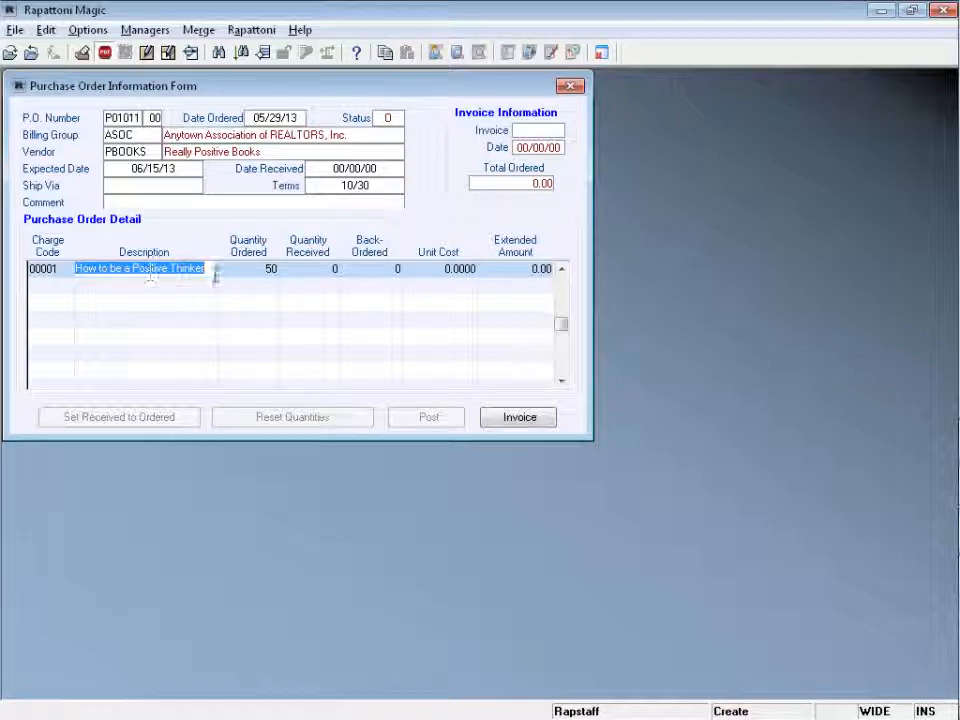
{"action": "left_click", "coordinate": [262, 270]}
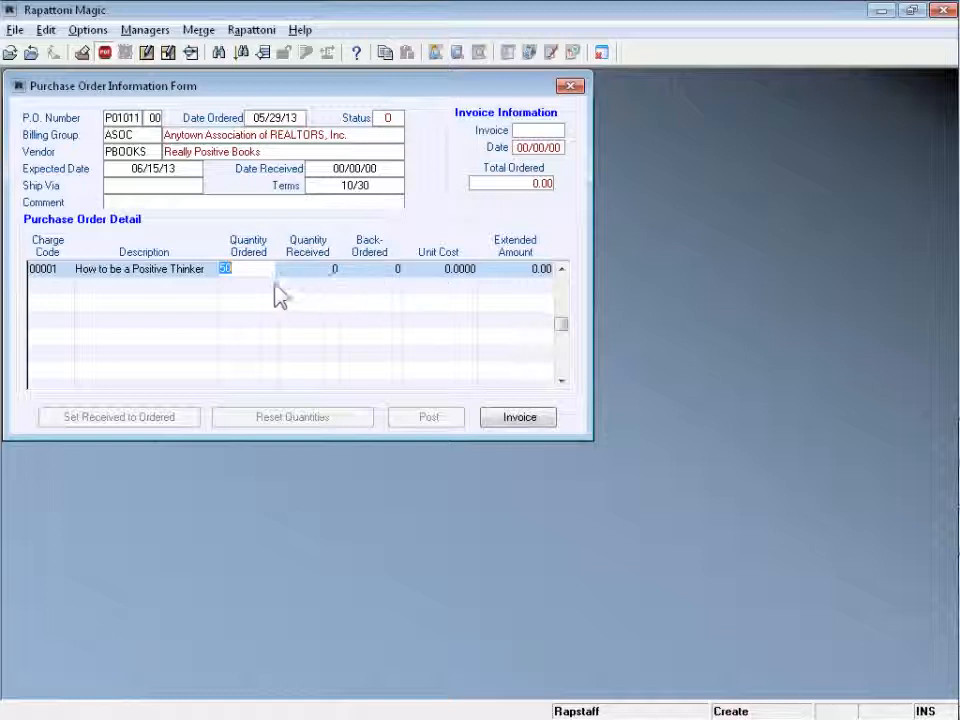
{"action": "key", "text": "Return"}
{"action": "key", "text": "Return"}
- Enter unit cost 15.00, then override the extended amount to 800.00, giving 16.0000 each
{"action": "left_click", "coordinate": [430, 268]}
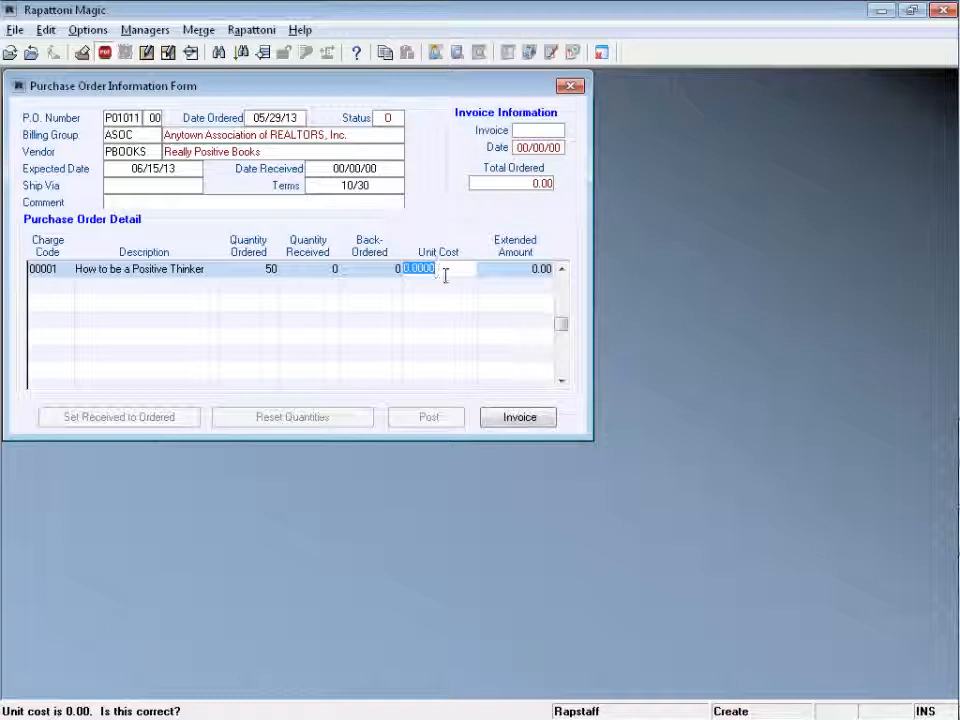
{"action": "type", "text": "49."}
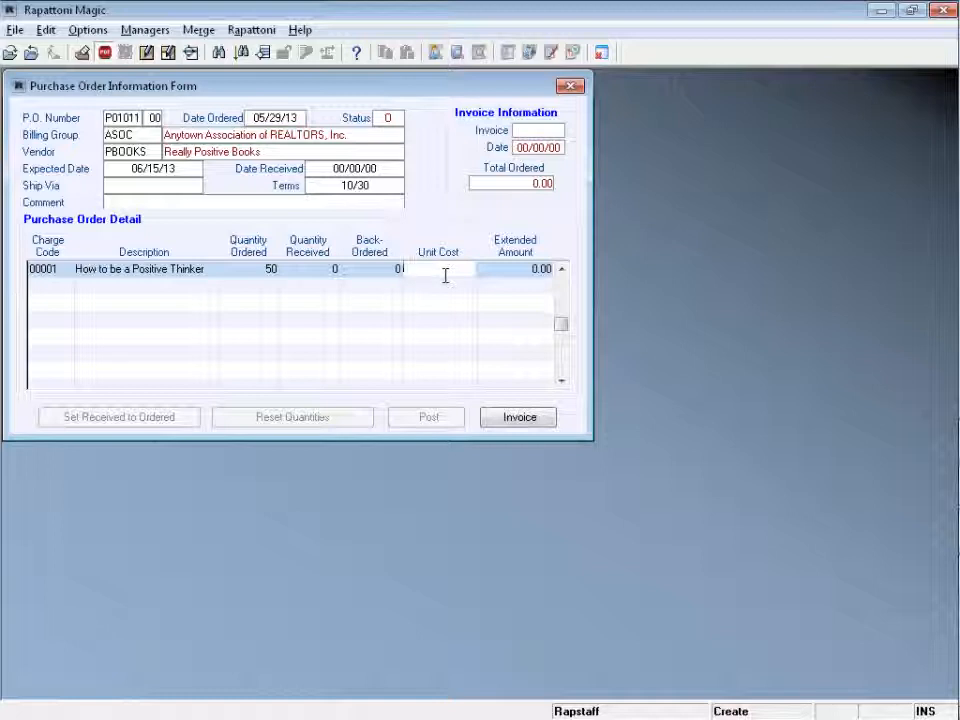
{"action": "type", "text": "15.00"}
{"action": "key", "text": "Tab"}
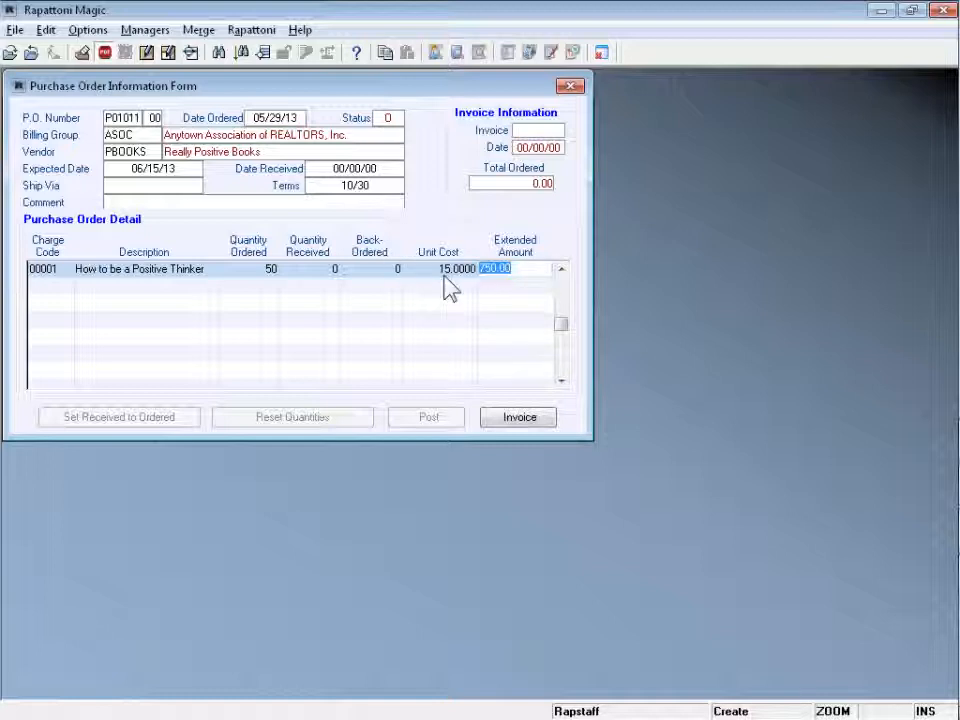
{"action": "left_click", "coordinate": [540, 270]}
{"action": "left_click_drag", "start_coordinate": [533, 270], "coordinate": [482, 281]}
{"action": "type", "text": "800"}
{"action": "key", "text": "Tab"}
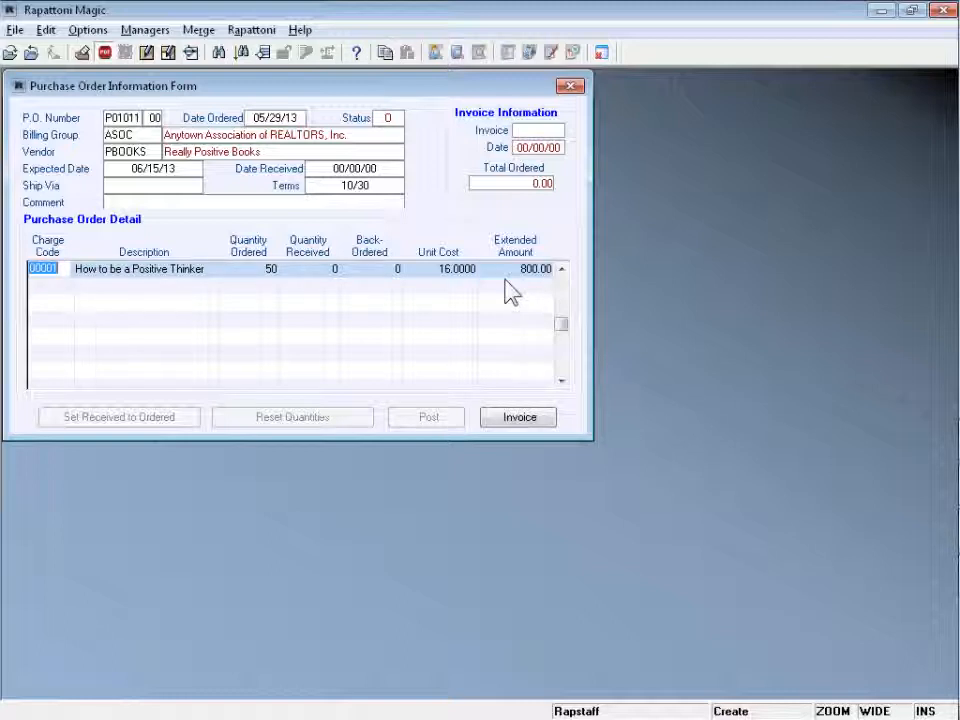
{"action": "left_click", "coordinate": [452, 269]}
{"action": "left_click", "coordinate": [507, 270]}
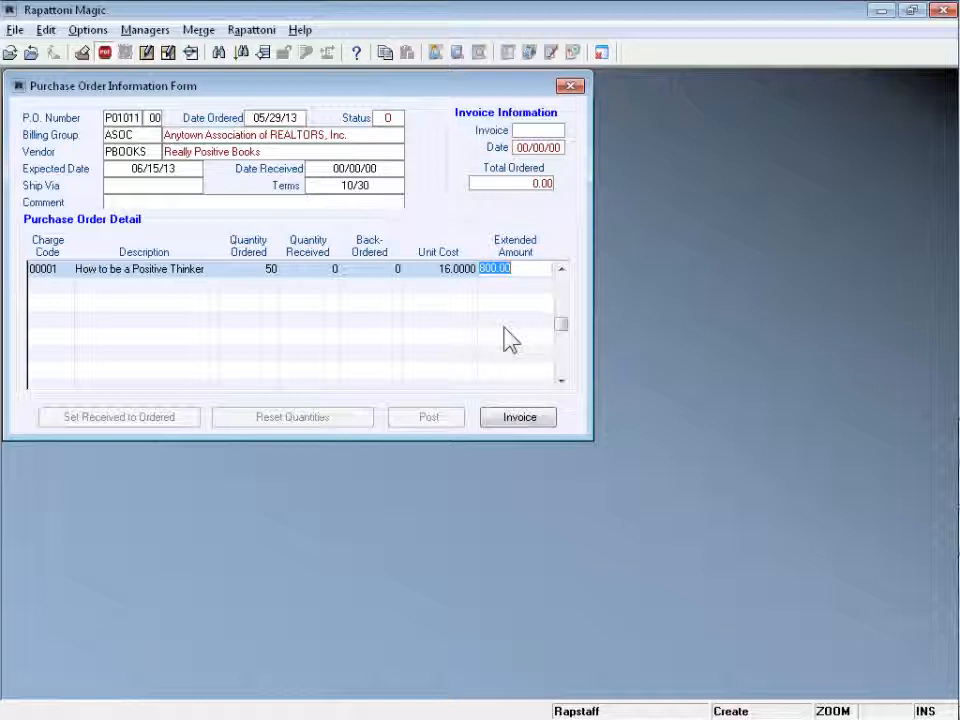
- Add line 00002, 50 Being Positive is the Way at 39.99 (1,999.50), save, and select P01011
{"action": "left_click", "coordinate": [66, 286]}
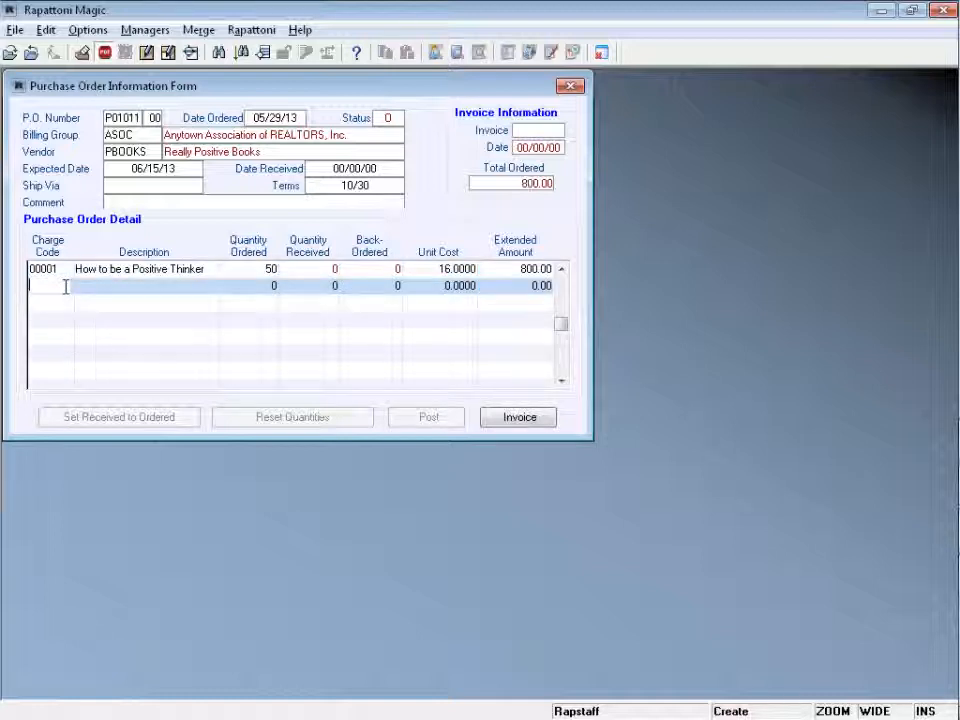
{"action": "double_click", "coordinate": [65, 286]}
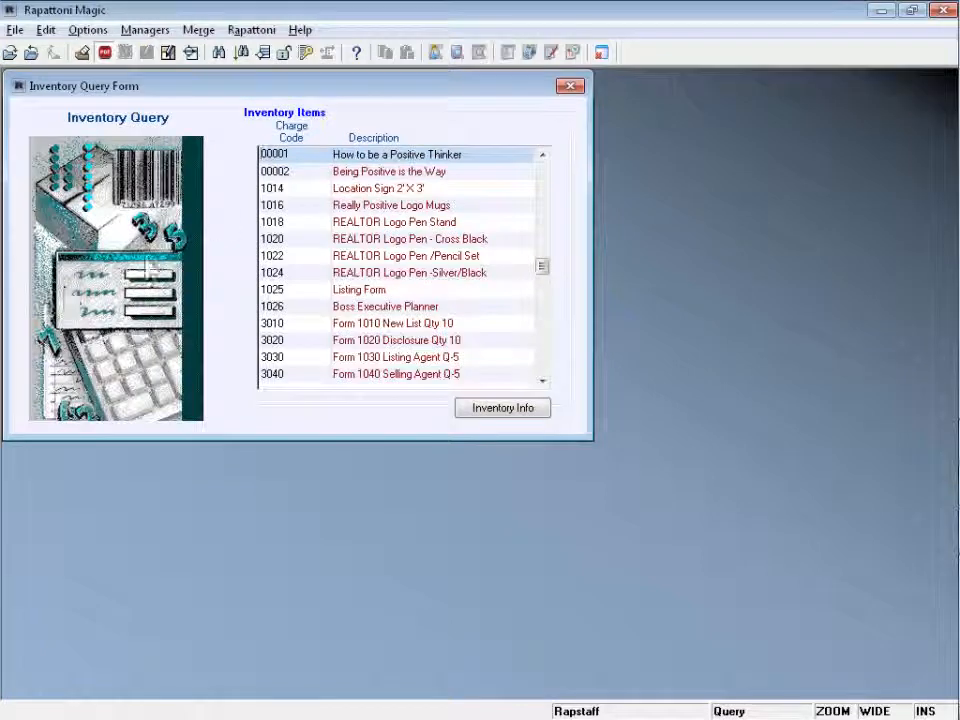
{"action": "double_click", "coordinate": [290, 171]}
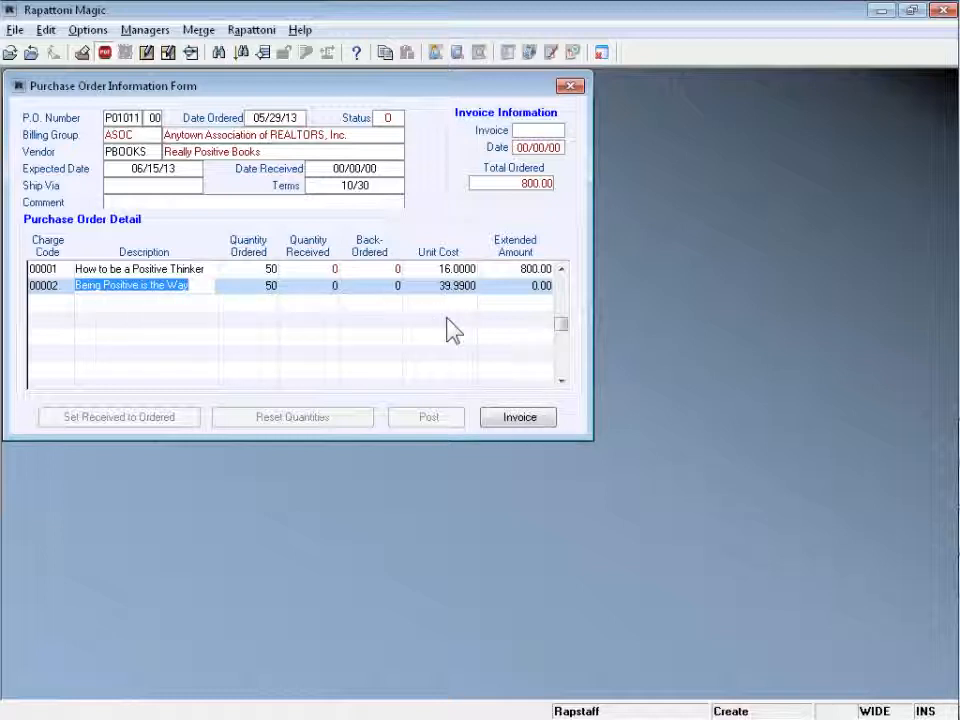
{"action": "key", "text": "Tab"}
{"action": "key", "text": "Tab"}
{"action": "key", "text": "Tab"}
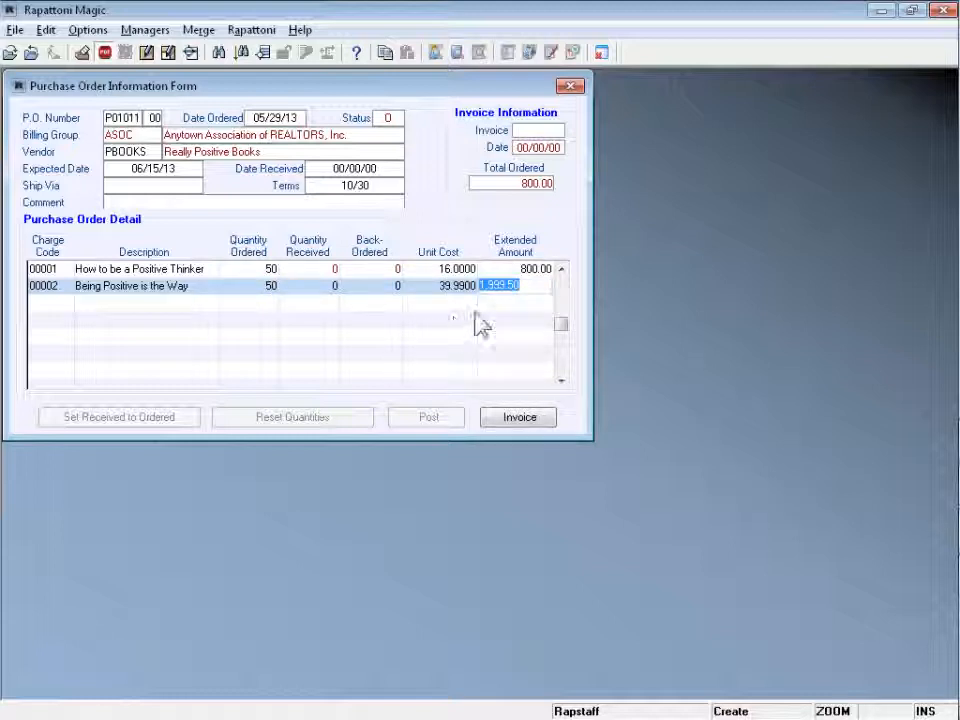
{"action": "key", "text": "Tab"}
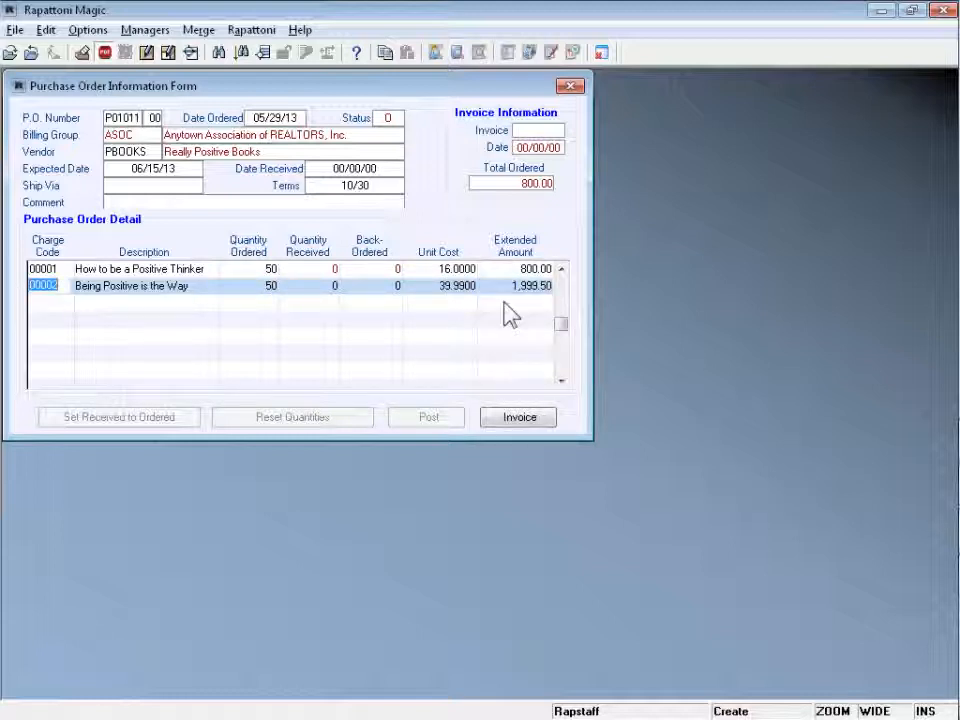
{"action": "key", "text": "Escape"}
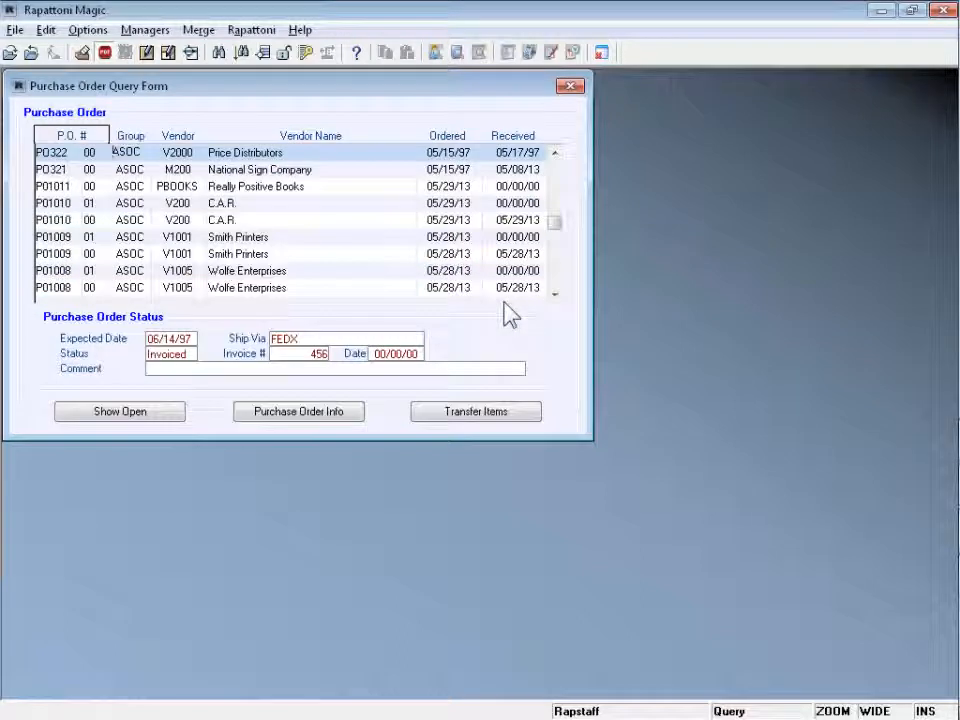
{"action": "left_click", "coordinate": [66, 186]}
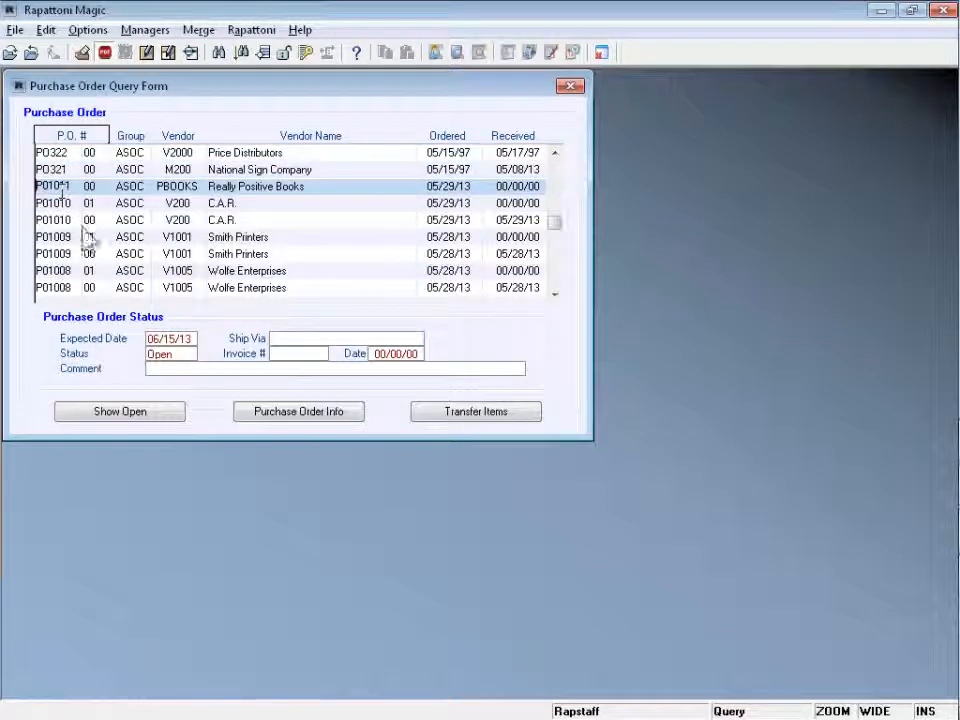
- Open P01011's details and enter a received date of 10/29/13
{"action": "left_click", "coordinate": [304, 418]}
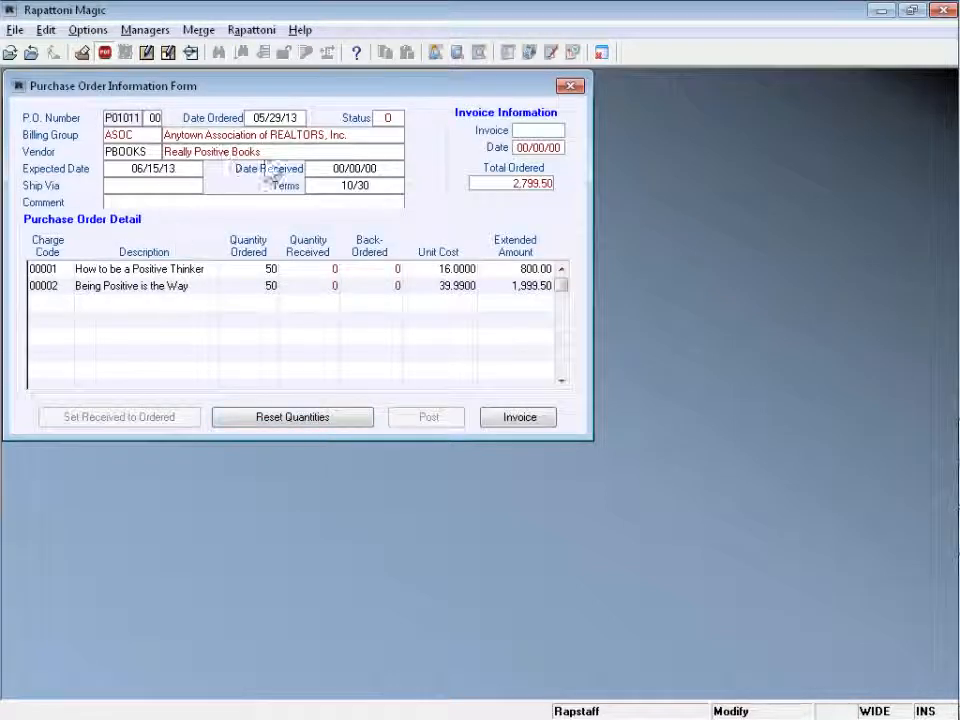
{"action": "left_click", "coordinate": [326, 168]}
{"action": "type", "text": "10291"}
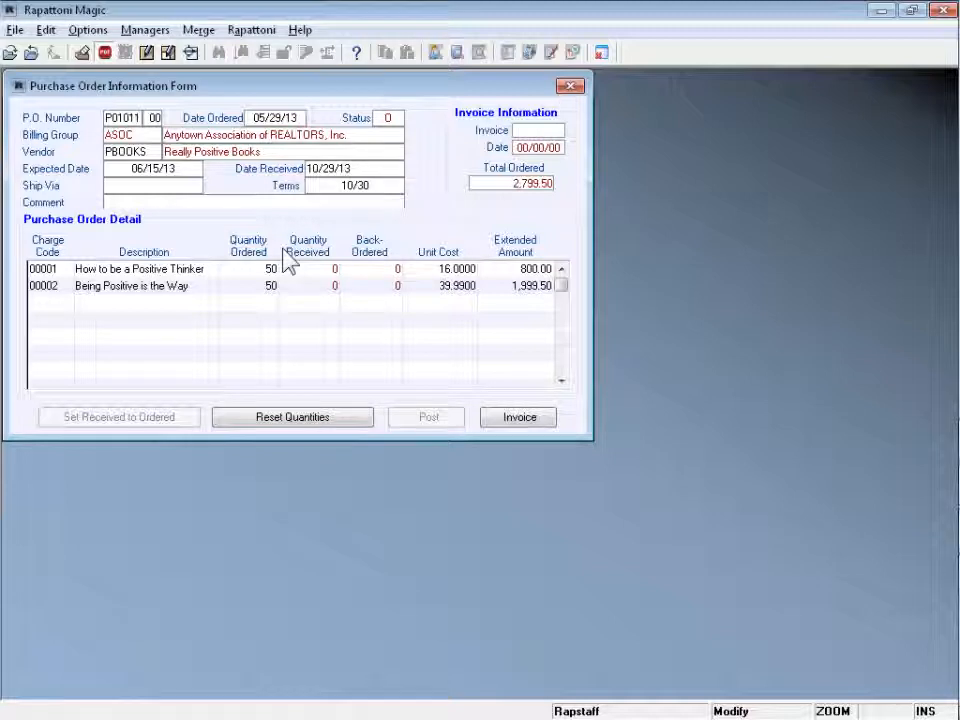
{"action": "key", "text": "Tab"}
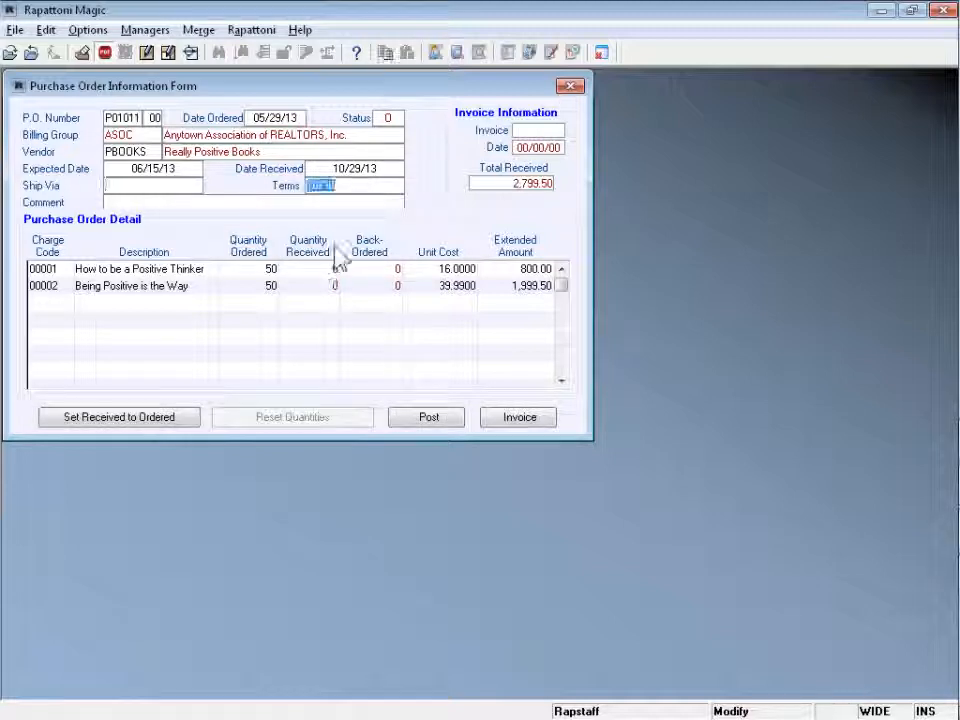
{"action": "key", "text": "Tab"}
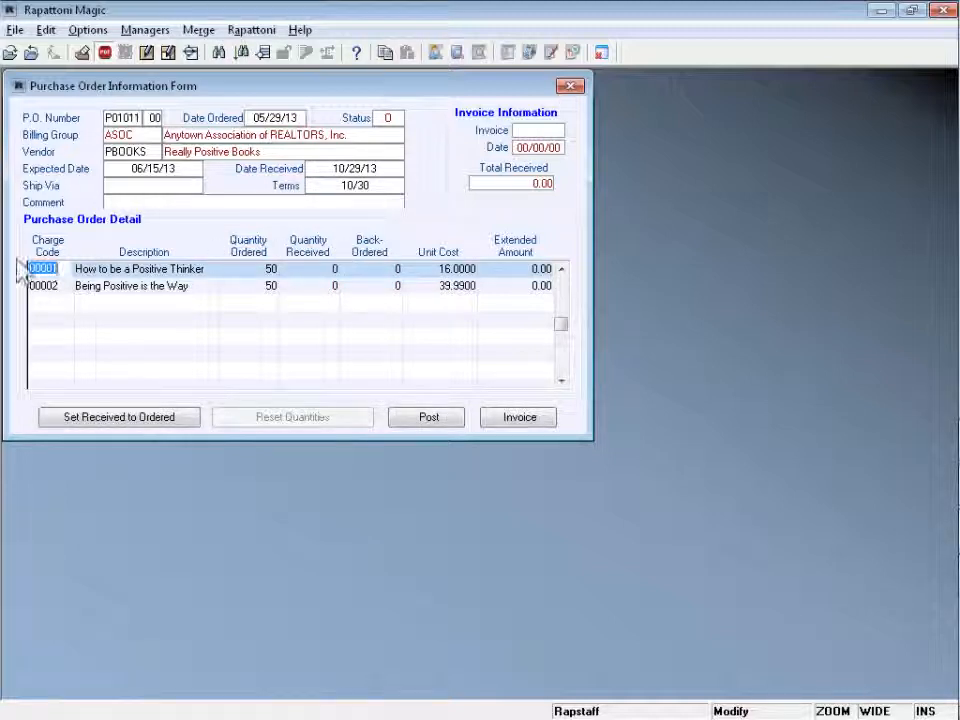
- Receive 25 How to be a Positive Thinker at 16.50 (412.50), leaving 25 back-ordered
{"action": "left_click", "coordinate": [315, 269]}
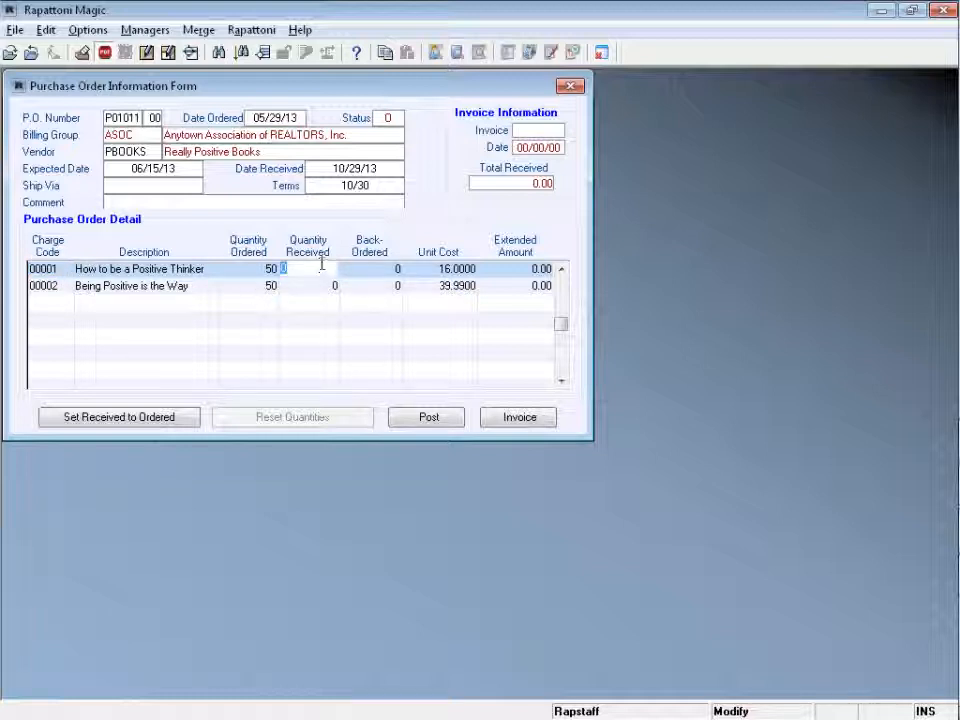
{"action": "type", "text": "25"}
{"action": "key", "text": "Tab"}
{"action": "key", "text": "Tab"}
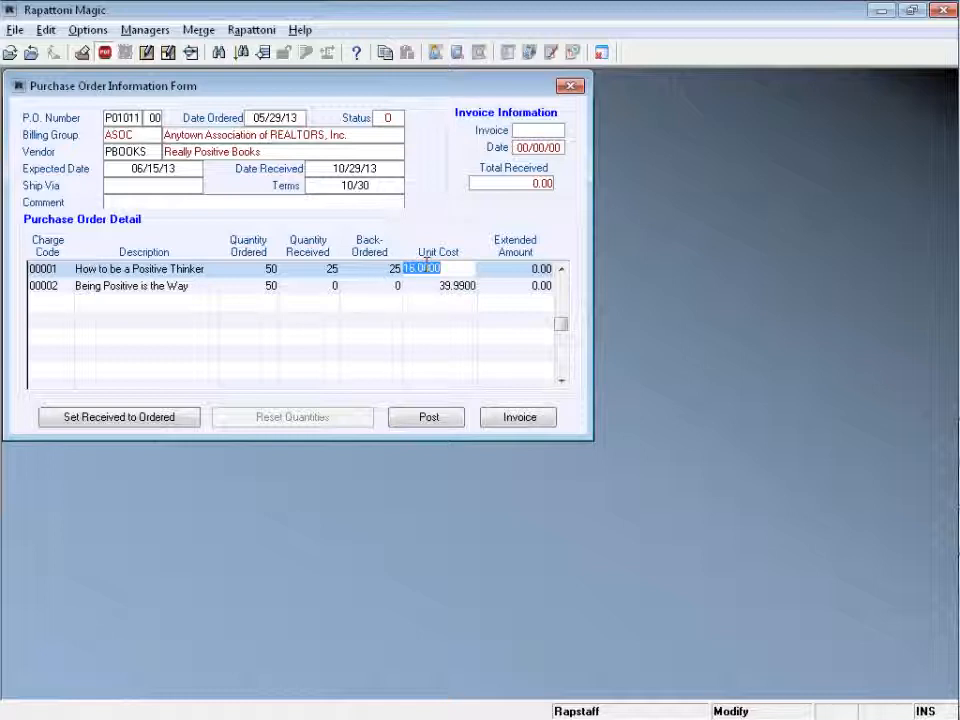
{"action": "type", "text": "16.50"}
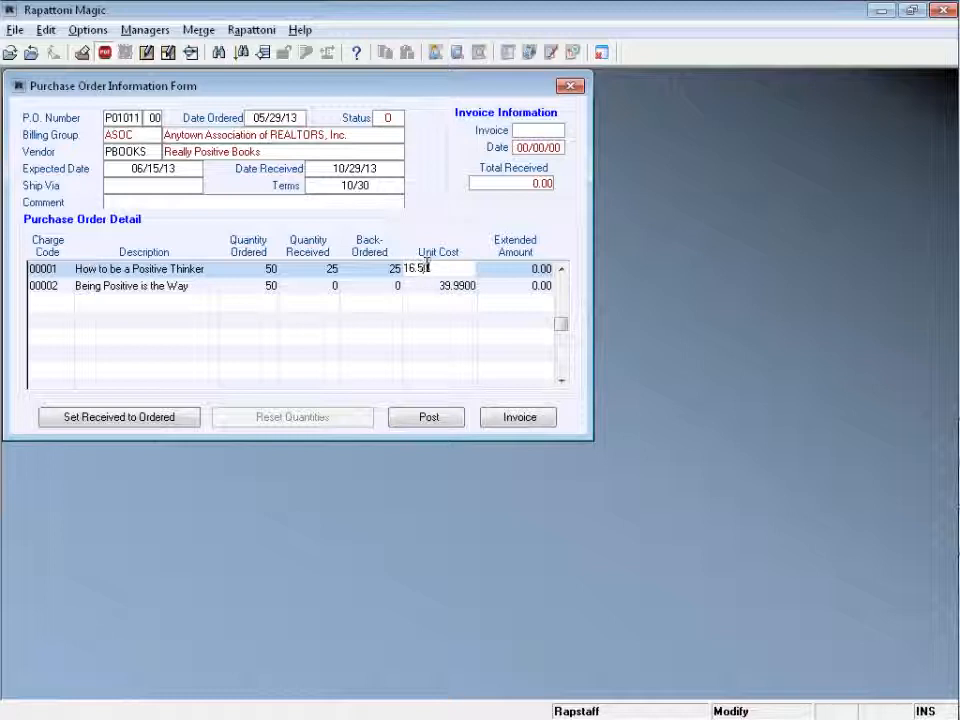
{"action": "key", "text": "Tab"}
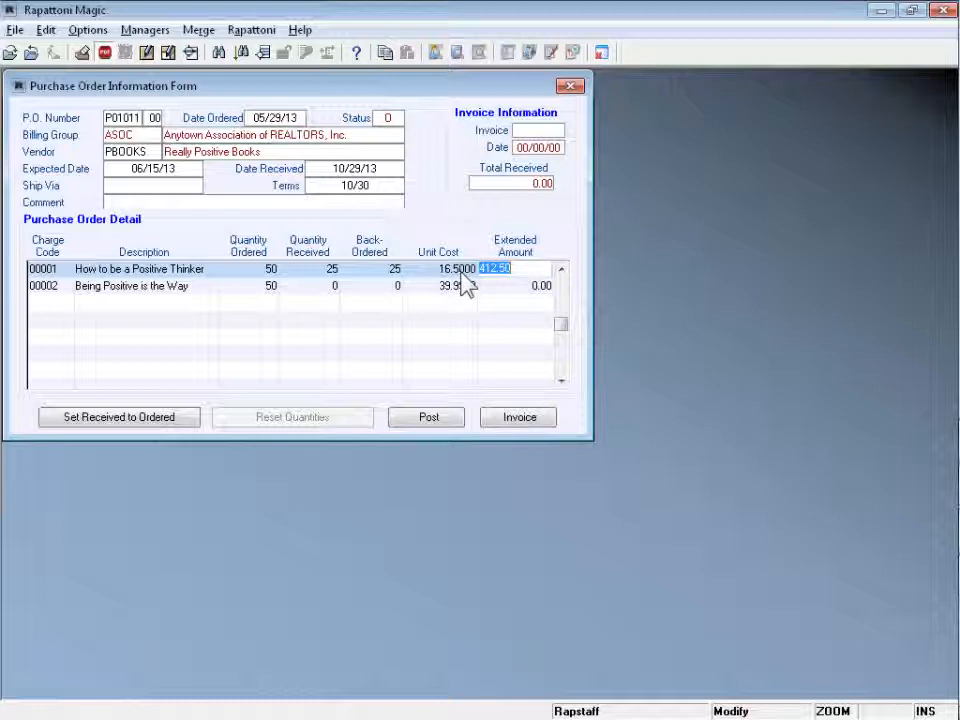
{"action": "left_click", "coordinate": [525, 271]}
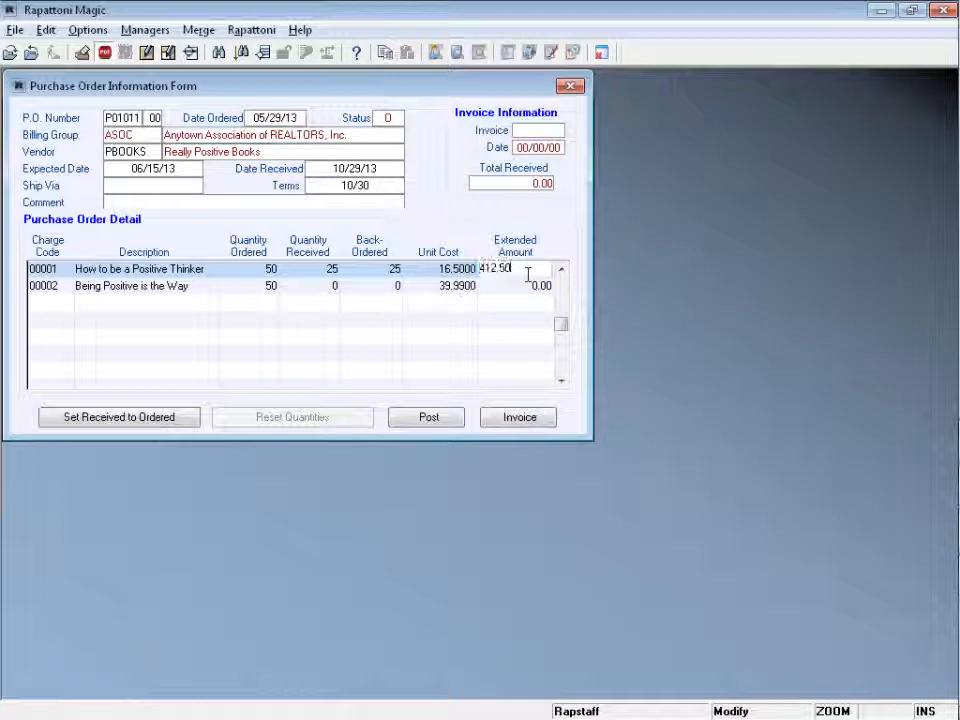
- Receive all 50 copies of Being Positive is the Way (1,999.50)
{"action": "left_click", "coordinate": [324, 285]}
{"action": "type", "text": "50"}
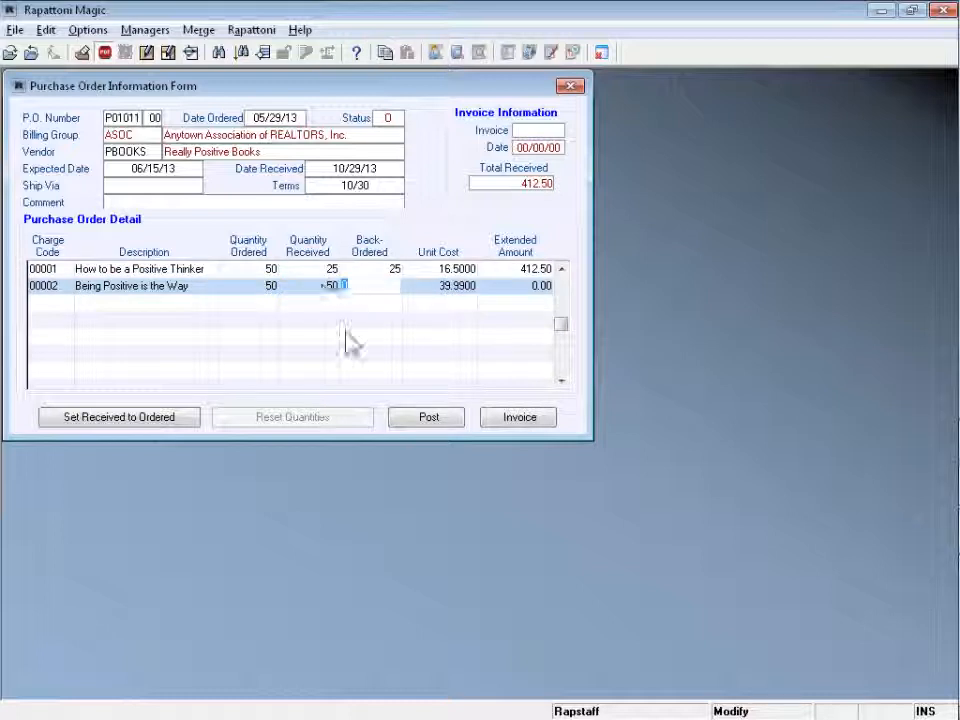
{"action": "key", "text": "Tab"}
{"action": "key", "text": "Tab"}
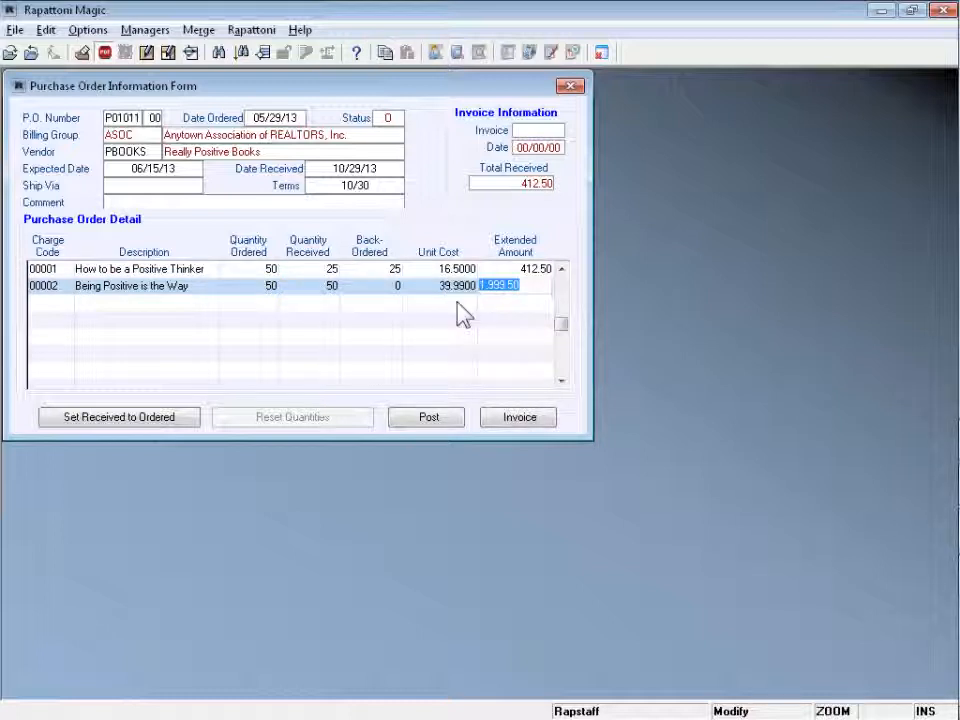
{"action": "key", "text": "Tab"}
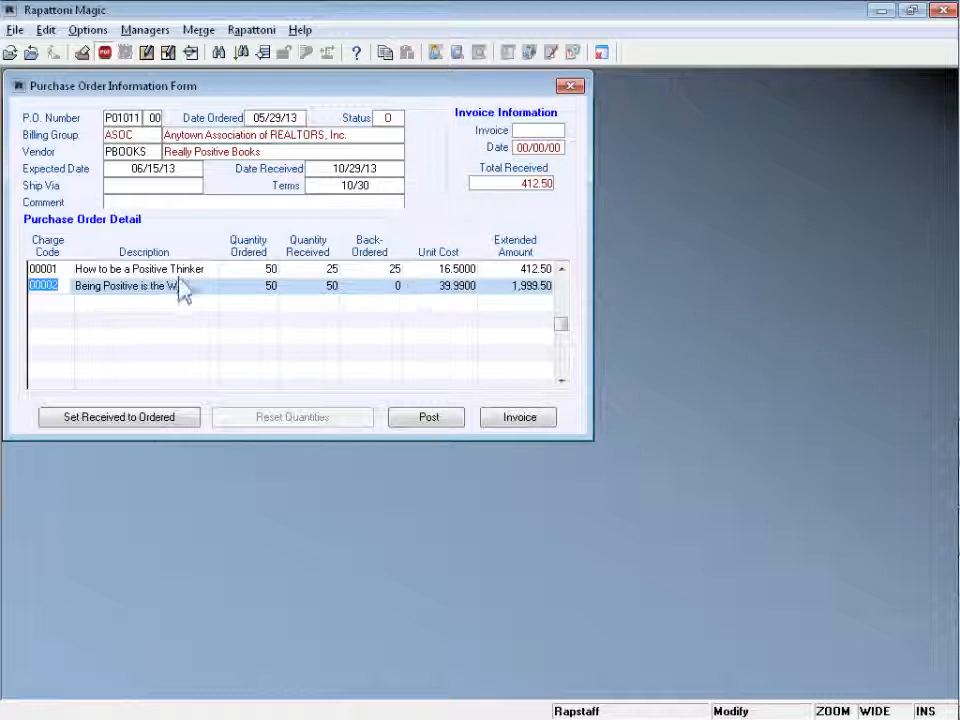
- Post the received P01011 items to inventory
{"action": "left_click", "coordinate": [445, 425]}
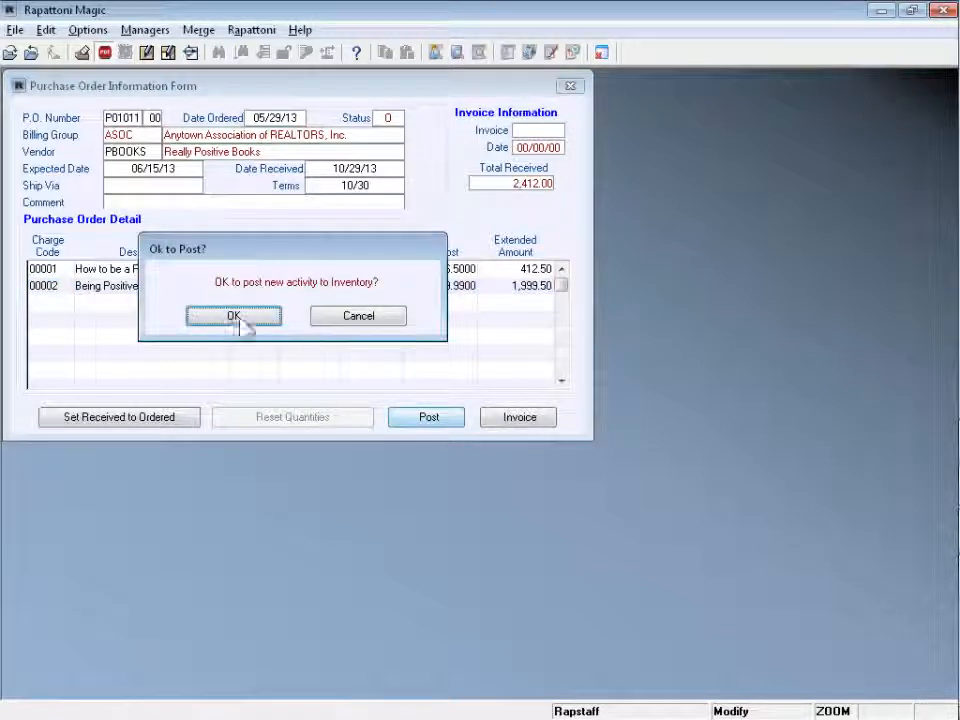
{"action": "left_click", "coordinate": [246, 318]}
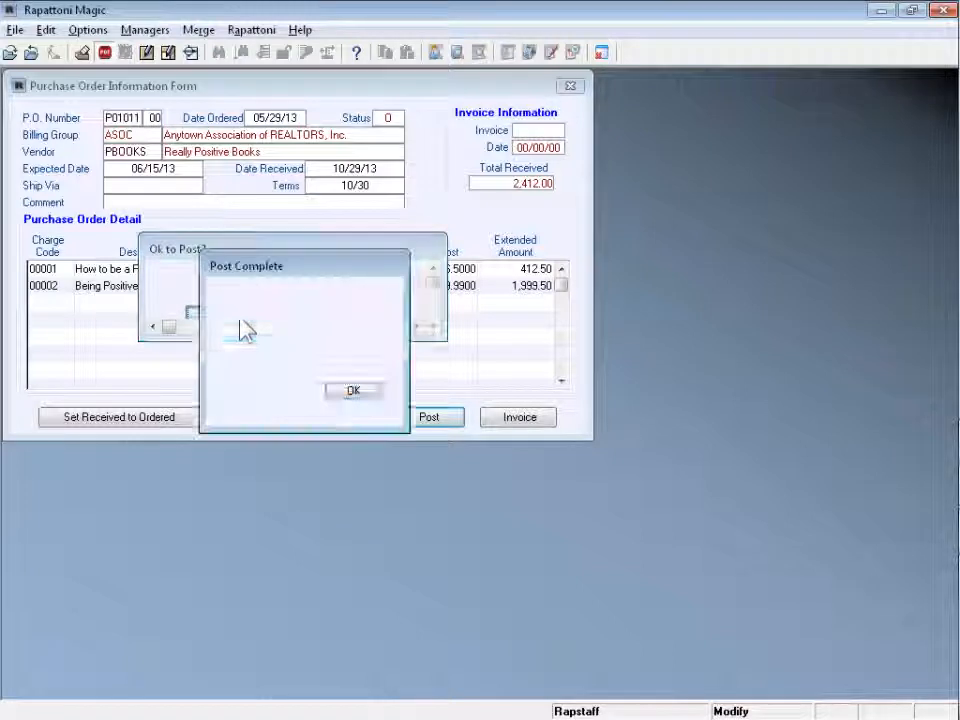
{"action": "left_click", "coordinate": [371, 391]}
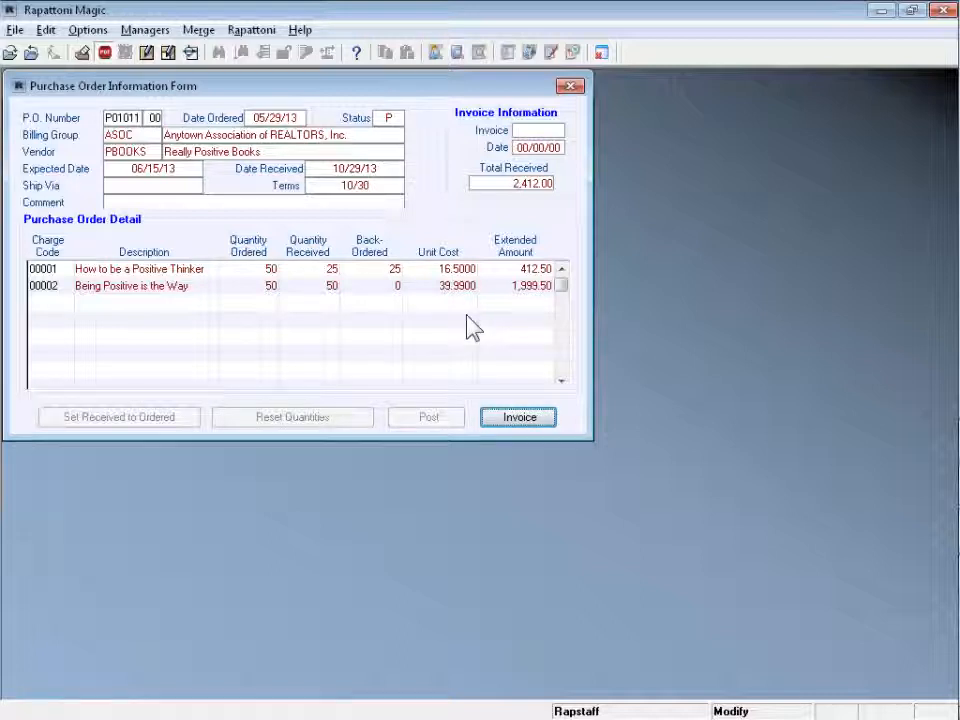
- Invoice the order with the vendor invoice number dated 06/15/13, then close its details
{"action": "left_click", "coordinate": [522, 419]}
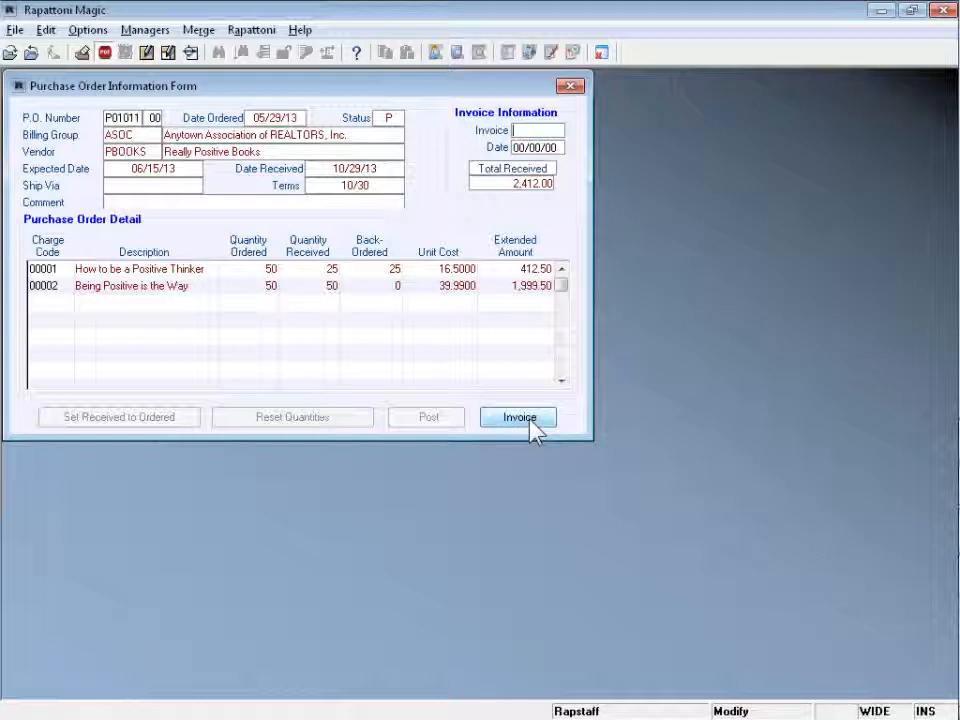
{"action": "type", "text": "999998"}
{"action": "key", "text": "Tab"}
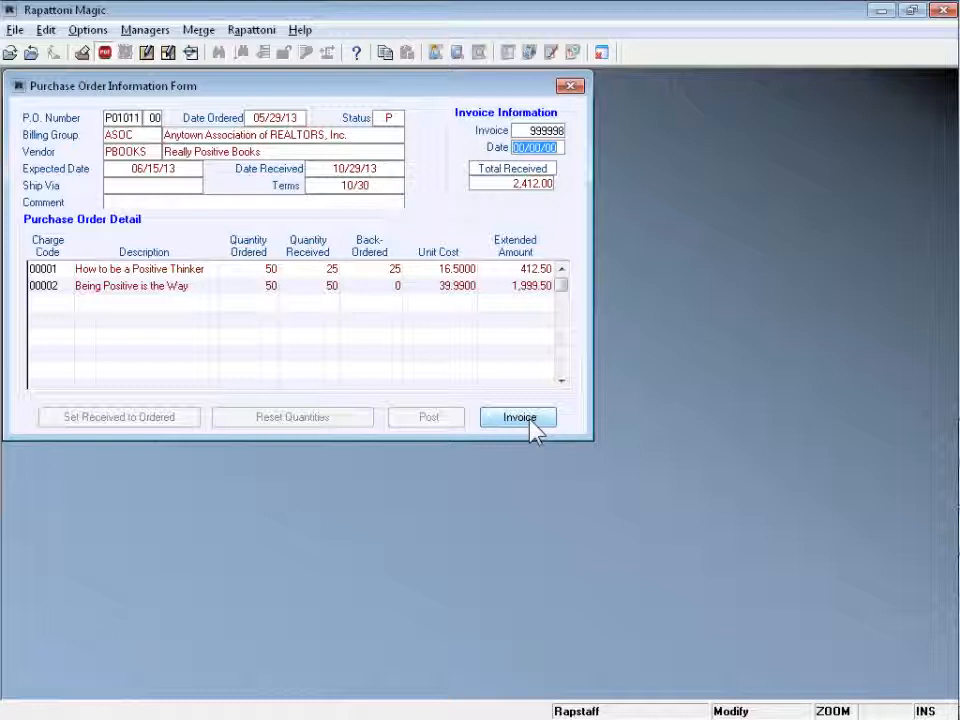
{"action": "type", "text": "061513"}
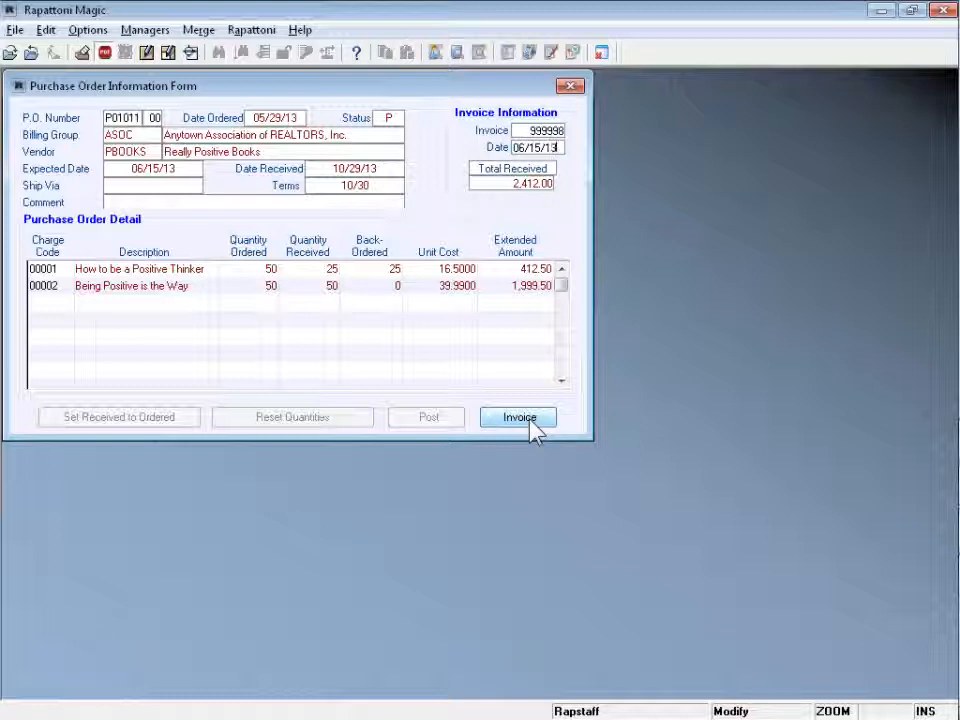
{"action": "key", "text": "Tab"}
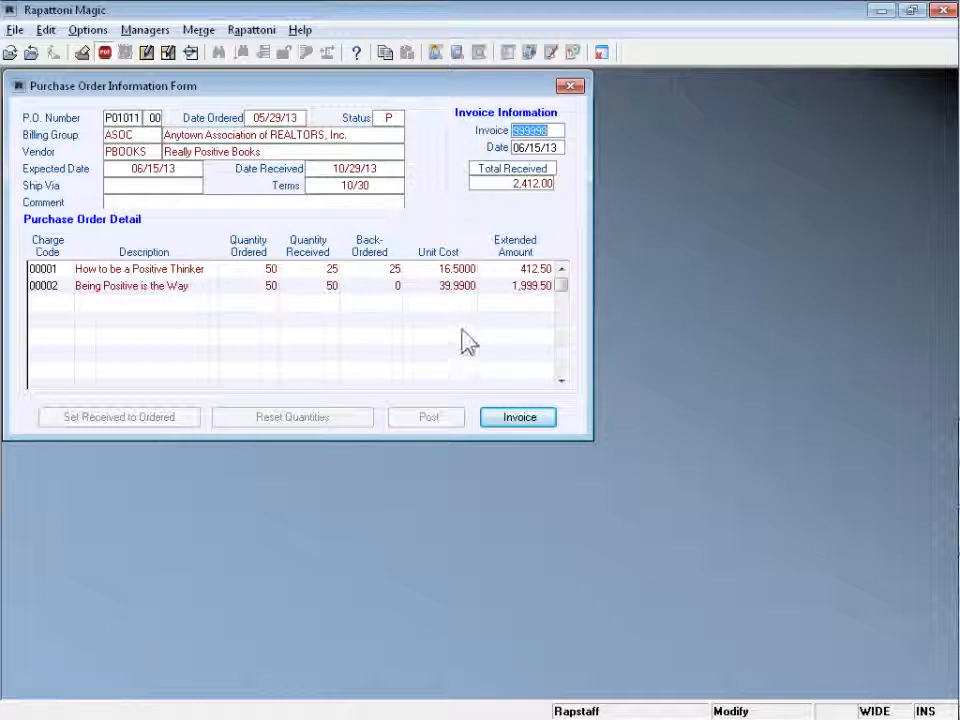
{"action": "key", "text": "Return"}
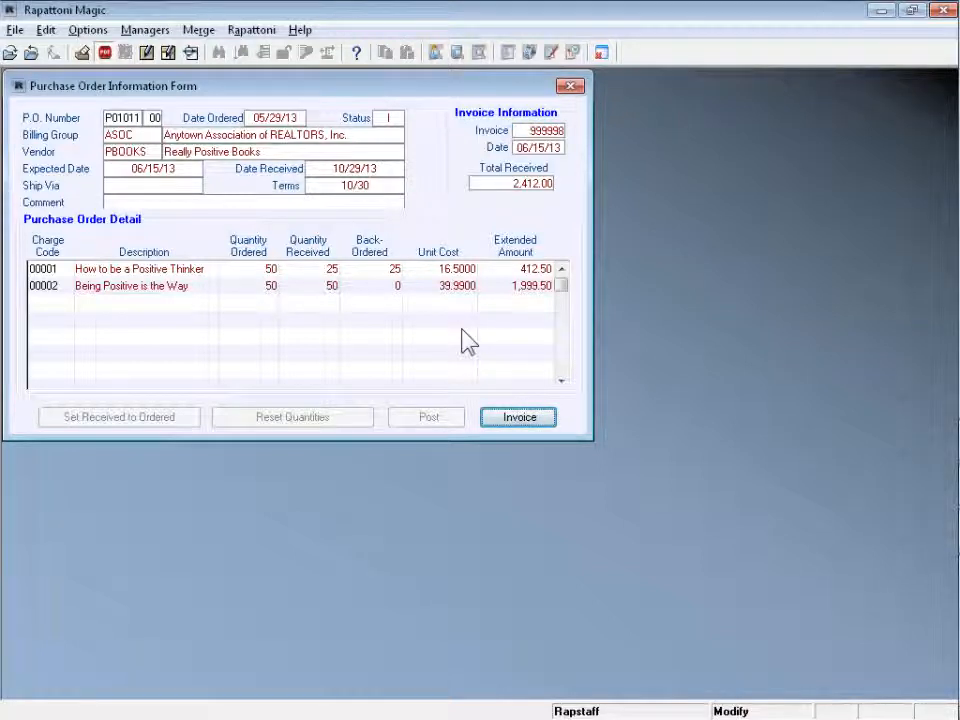
{"action": "key", "text": "Return"}
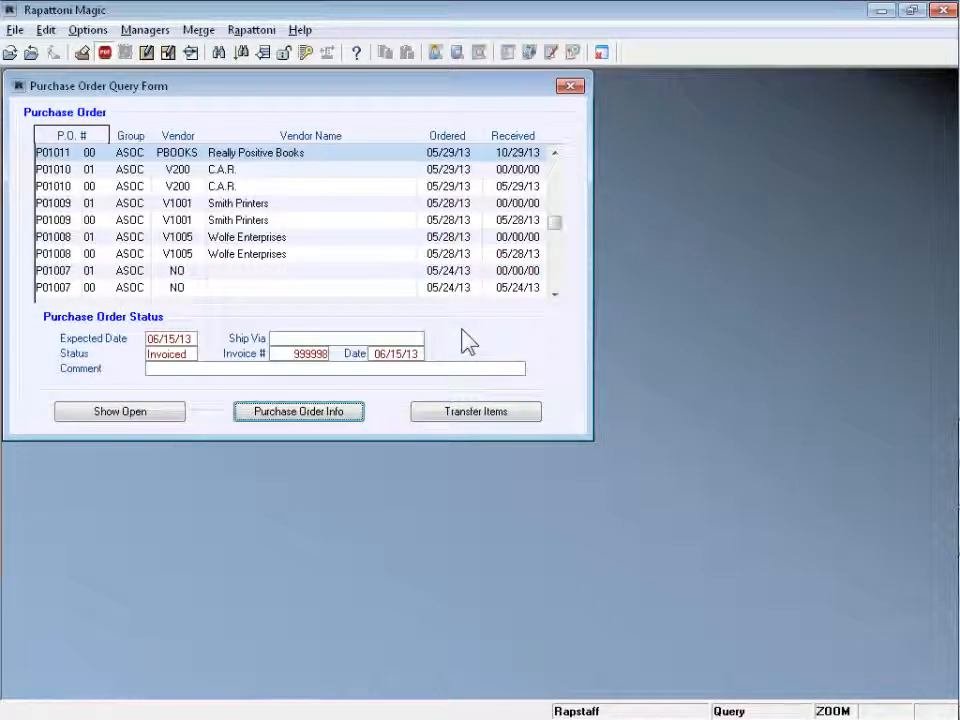
- Check the status of P01011 00 and backorder P01011 01 in the purchase order list
{"action": "left_click", "coordinate": [554, 153]}
{"action": "left_click", "coordinate": [554, 153]}
{"action": "left_click", "coordinate": [57, 188]}
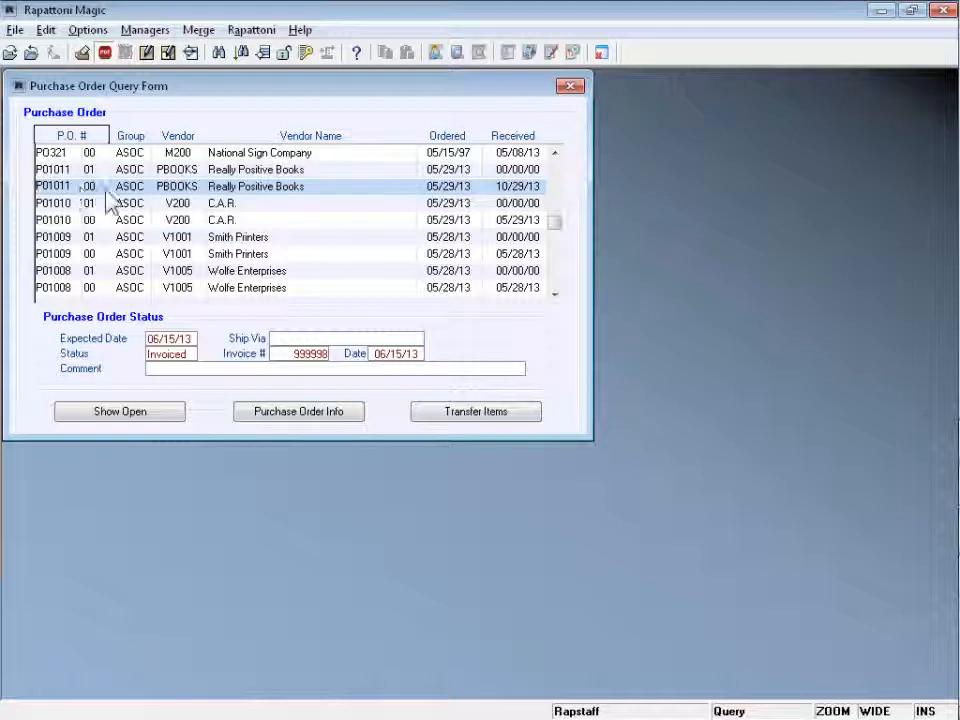
{"action": "left_click", "coordinate": [47, 169]}
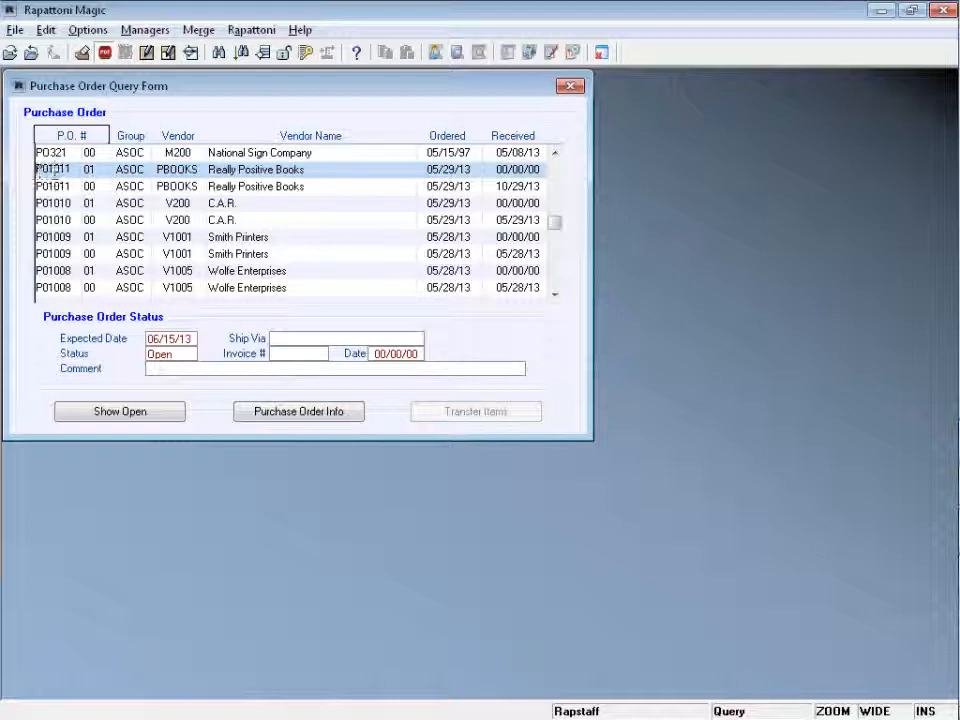
- View backorder P01011 01's 25 units on order, then close both purchase order forms
{"action": "double_click", "coordinate": [104, 171]}
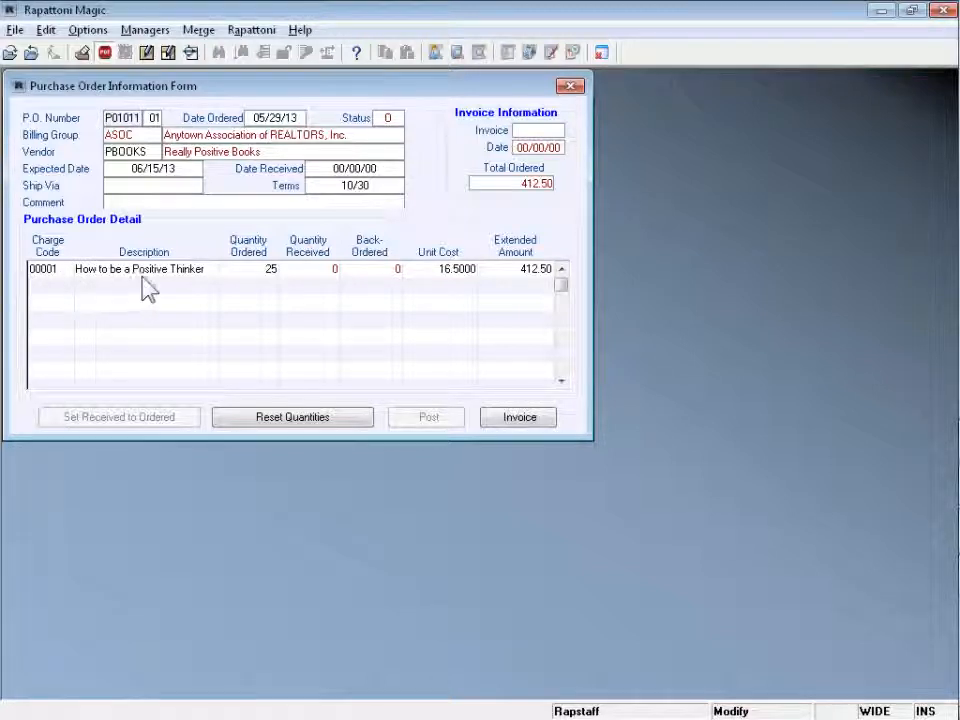
{"action": "left_click", "coordinate": [271, 270]}
{"action": "key", "text": "Escape"}
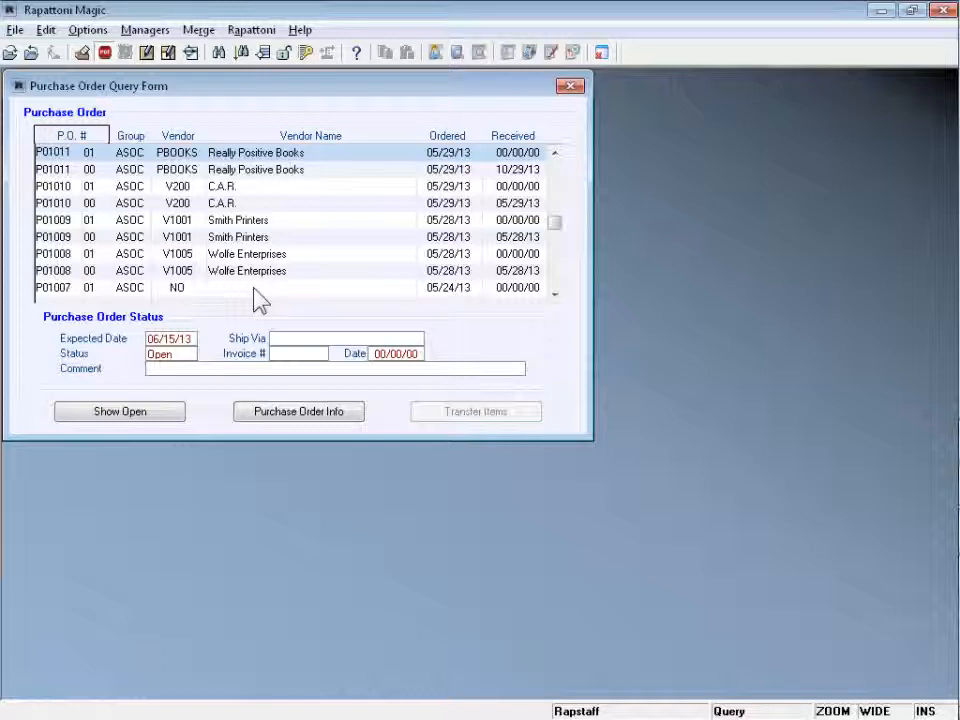
{"action": "key", "text": "Escape"}
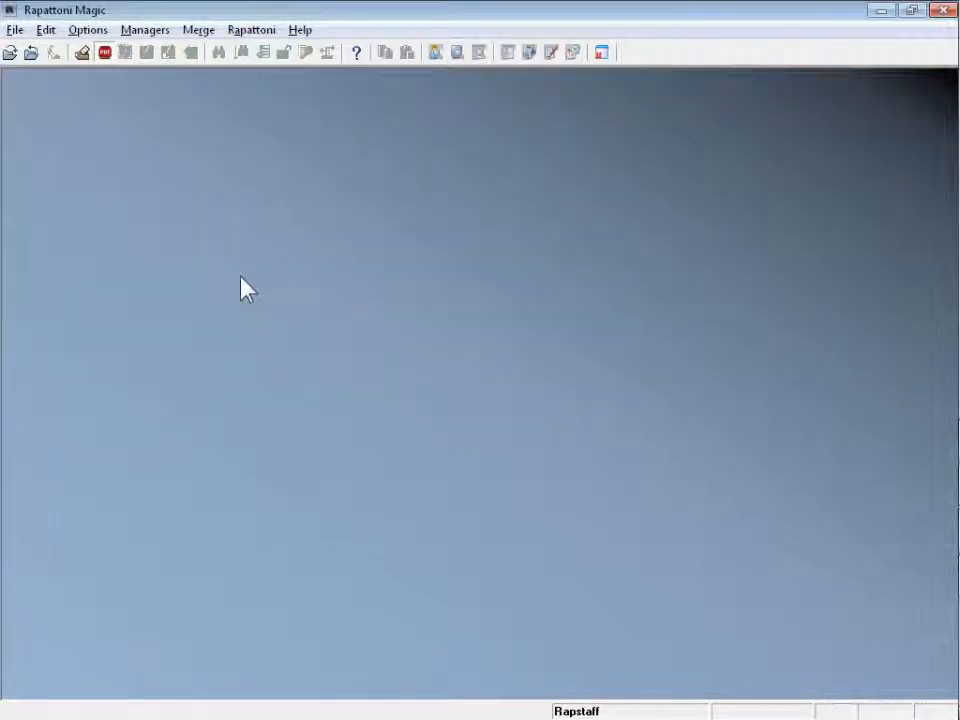
- Switch to the PowerPoint presentation and back to Rapattoni Magic
{"action": "key", "text": "alt+Tab"}
{"action": "key", "text": "alt+Tab"}
{"action": "key", "text": "Tab"}
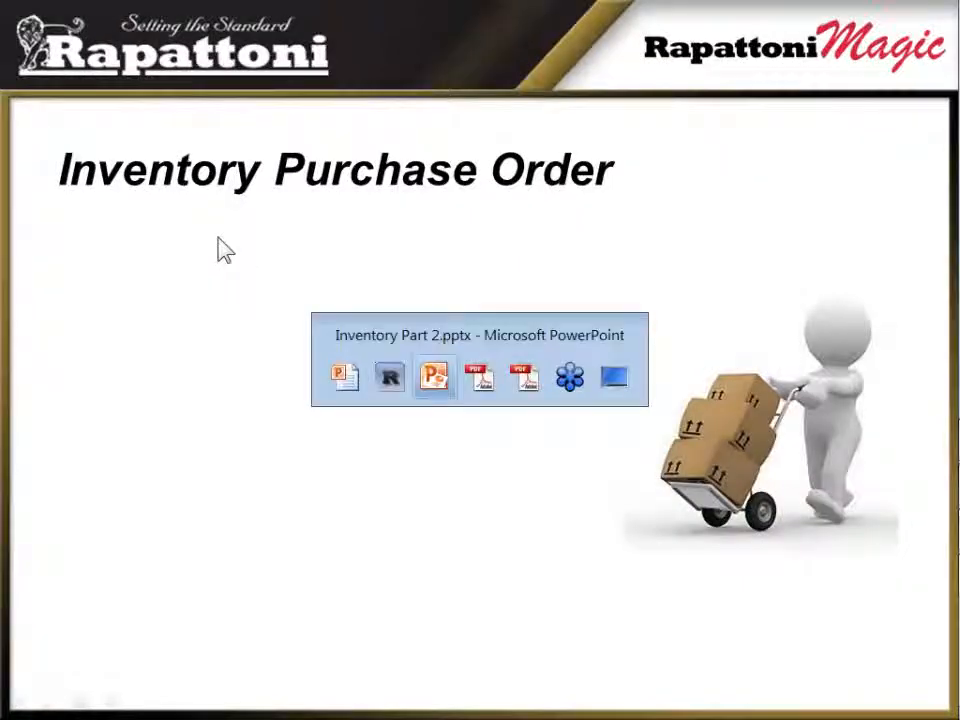
{"action": "key", "text": "Tab"}
{"action": "key", "text": "shift+Tab"}
{"action": "key", "text": "shift+Tab"}
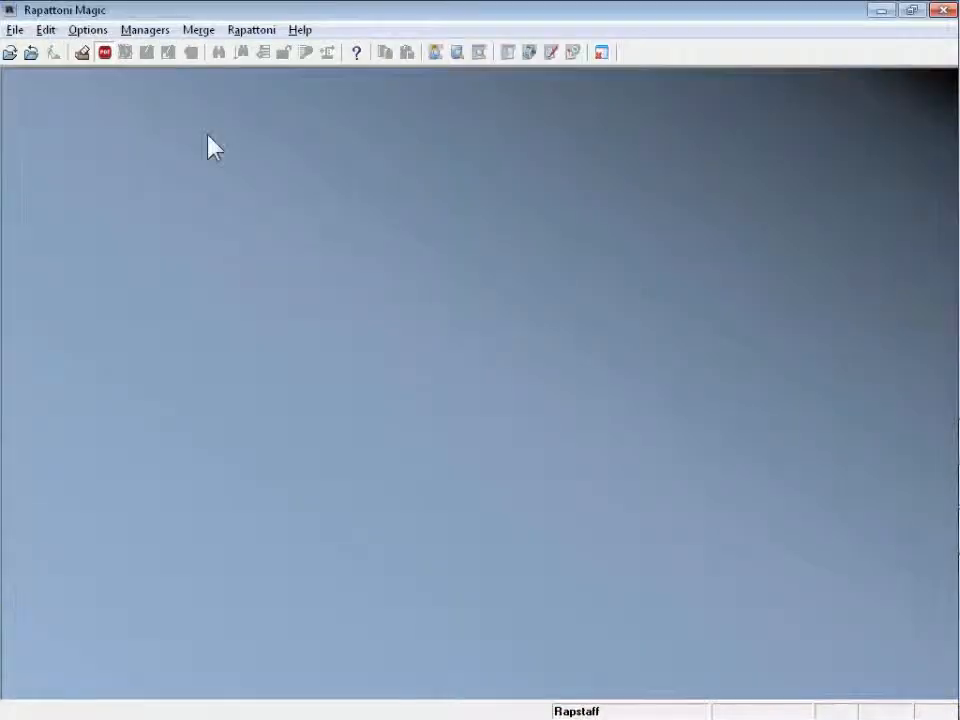
- Open the Inventory Information Form and show item 00001's details, with 25 on hand
{"action": "left_click", "coordinate": [145, 30]}
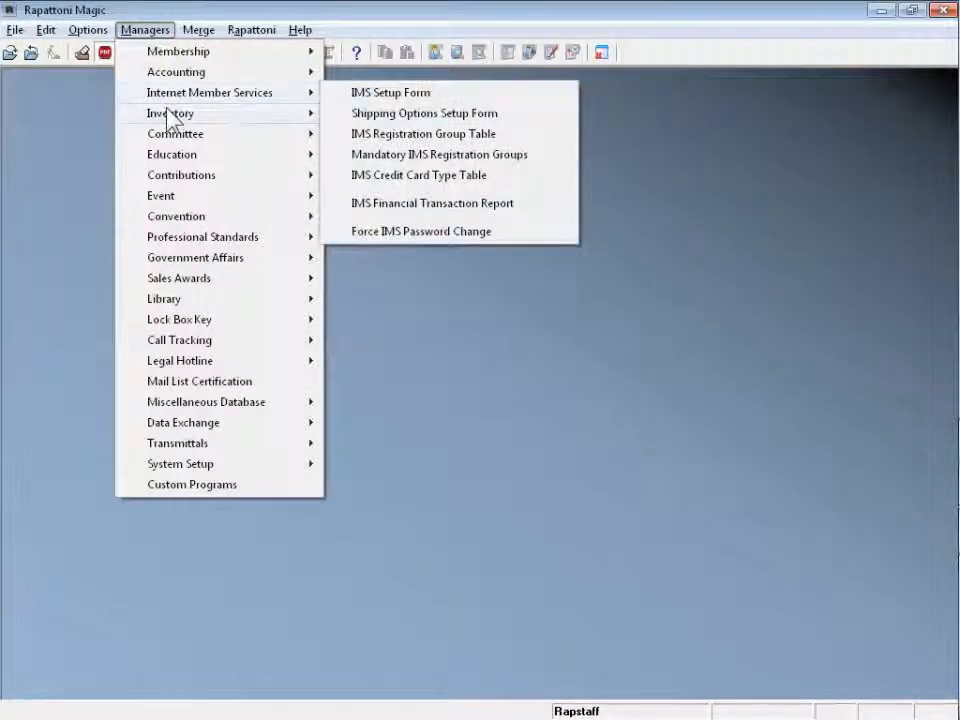
{"action": "mouse_move", "coordinate": [175, 115]}
{"action": "left_click", "coordinate": [390, 142]}
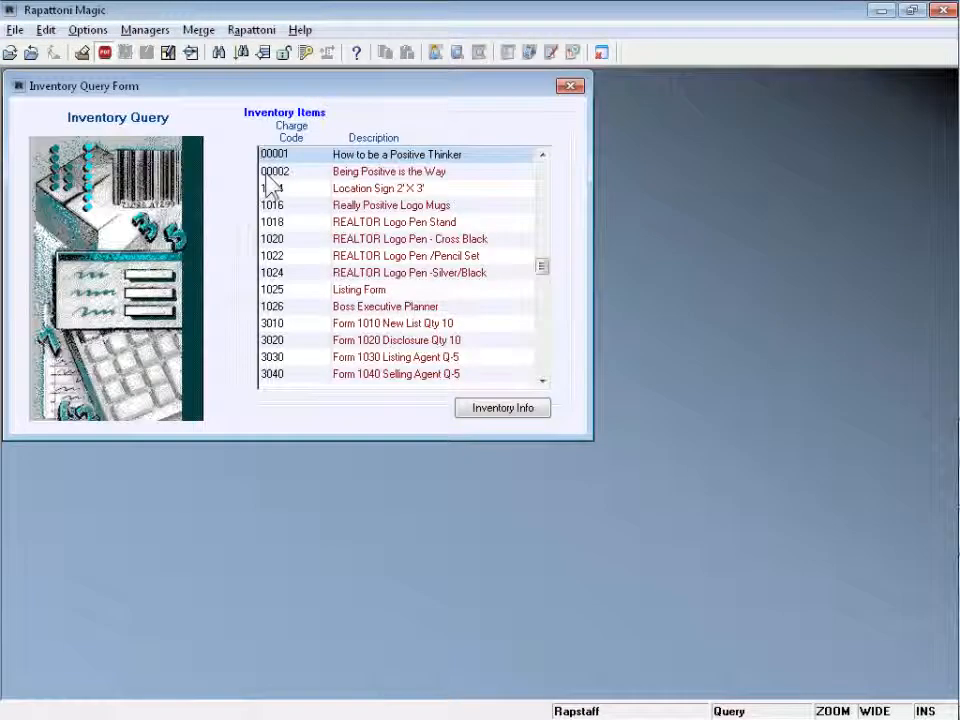
{"action": "left_click", "coordinate": [518, 412]}
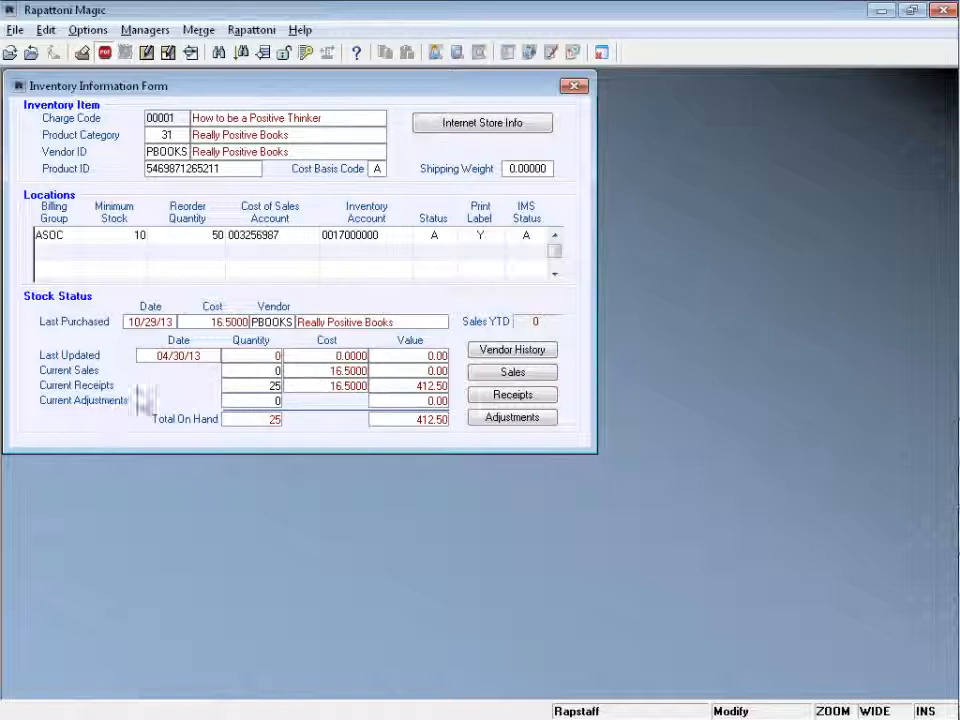
- Review the 25 received units and P01011 00/01 receipts, then close the inventory forms
{"action": "left_click", "coordinate": [242, 388]}
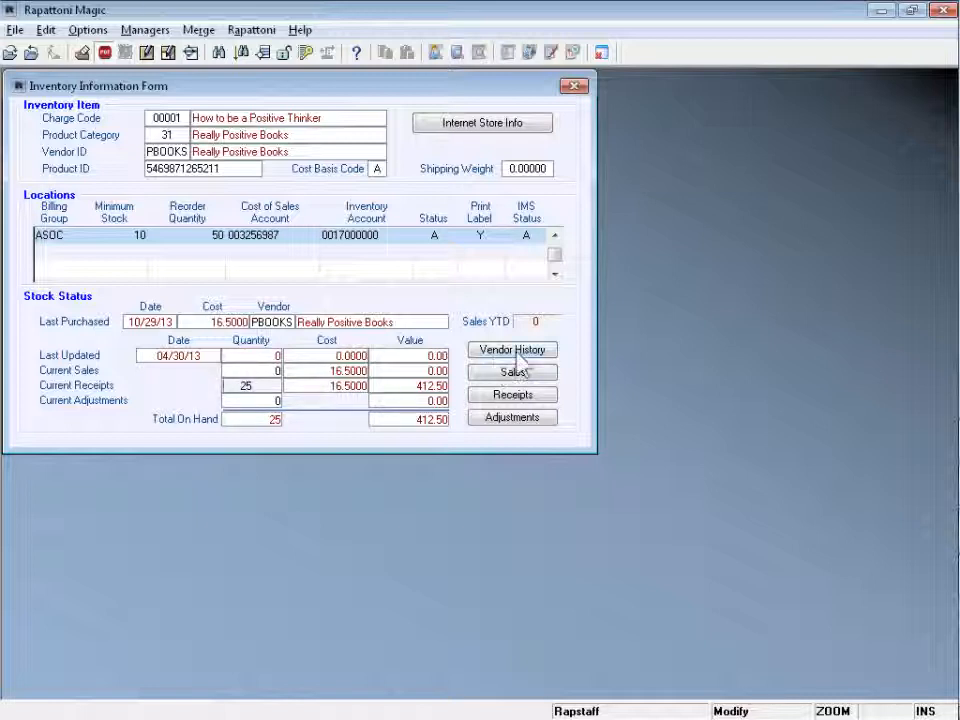
{"action": "left_click", "coordinate": [513, 395]}
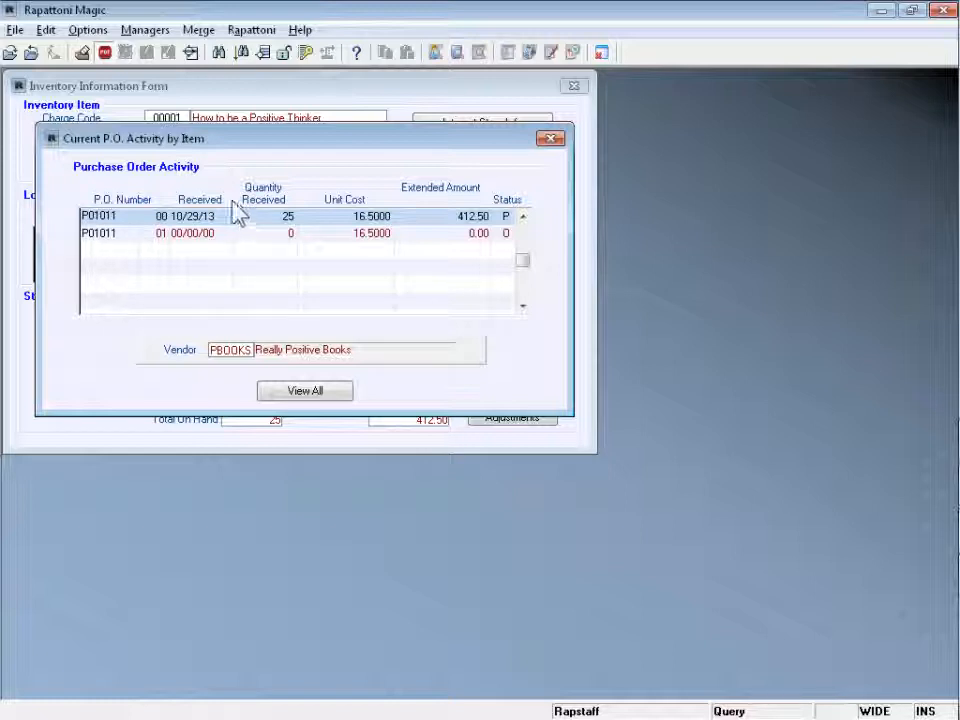
{"action": "left_click", "coordinate": [268, 236]}
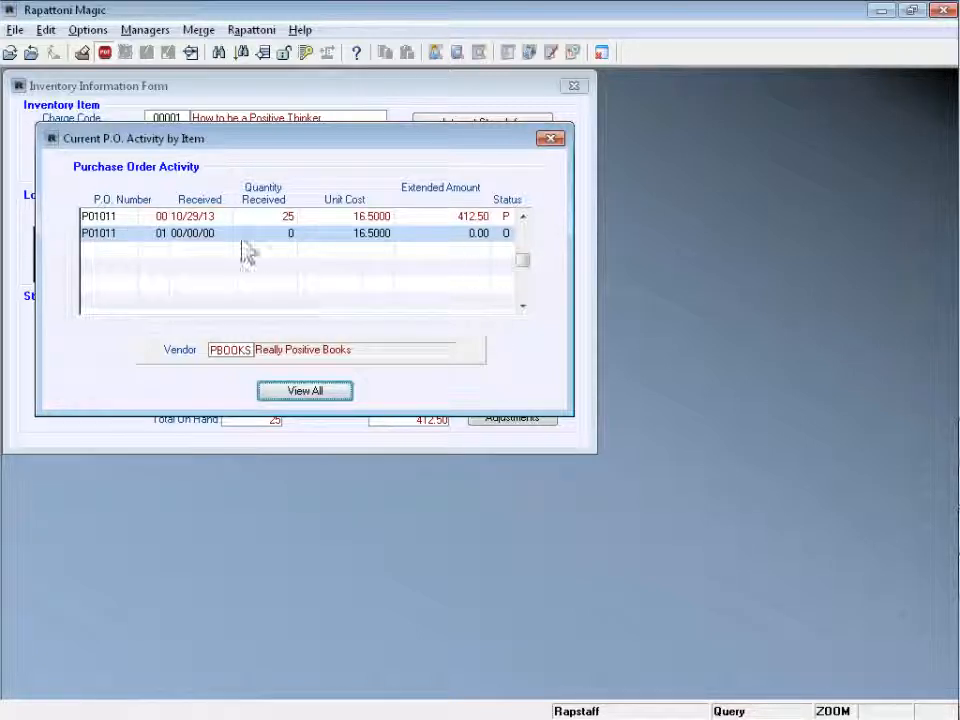
{"action": "key", "text": "Escape"}
{"action": "key", "text": "Escape"}
{"action": "key", "text": "Escape"}
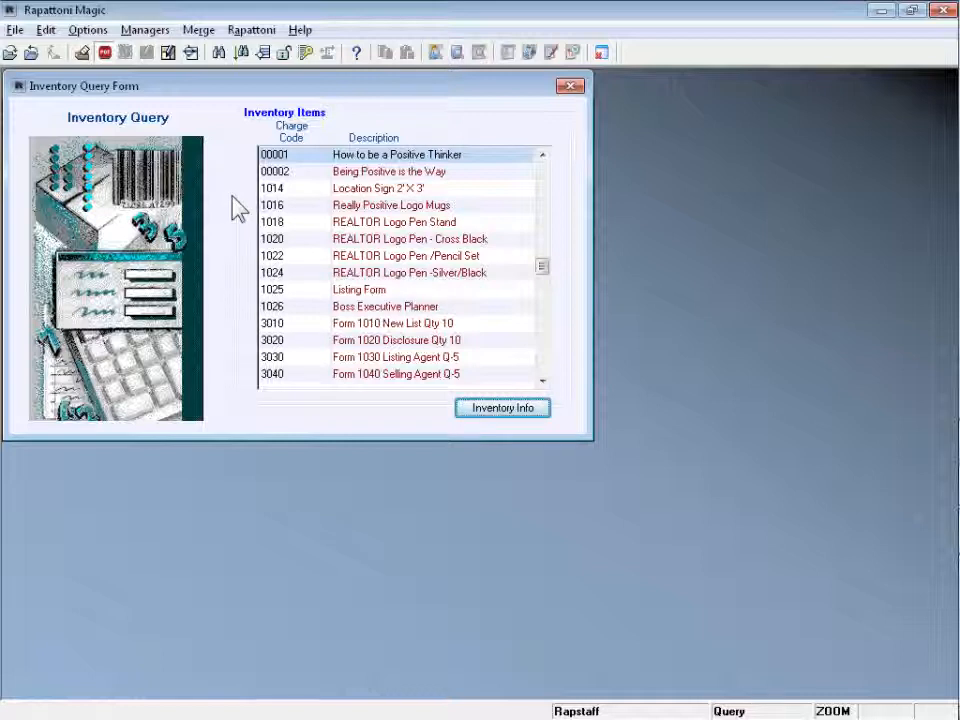
{"action": "key", "text": "Escape"}
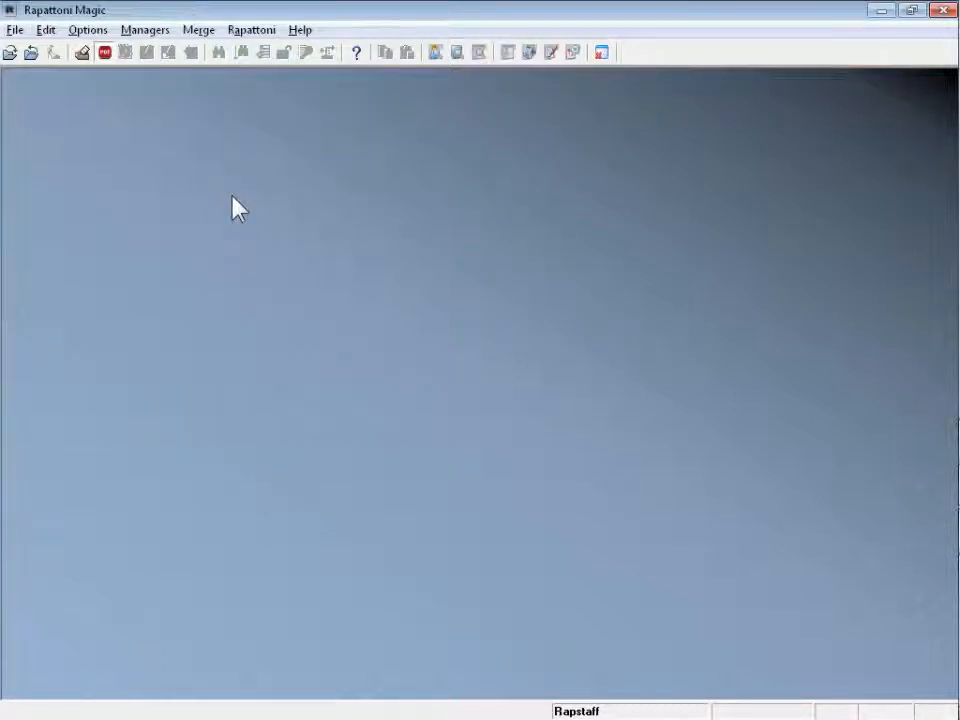
- Show the Inventory Purchase Order slide bullets for P.O. ID, Date Ordered and Status (Open/Posted)
{"action": "key", "text": "alt+Tab"}
{"action": "key", "text": "alt+Tab"}
{"action": "key", "text": "alt+Tab"}
{"action": "key", "text": "alt+Tab"}
{"action": "key", "text": "alt+Tab"}
{"action": "key", "text": "alt+Tab"}
{"action": "key", "text": "alt+Tab"}
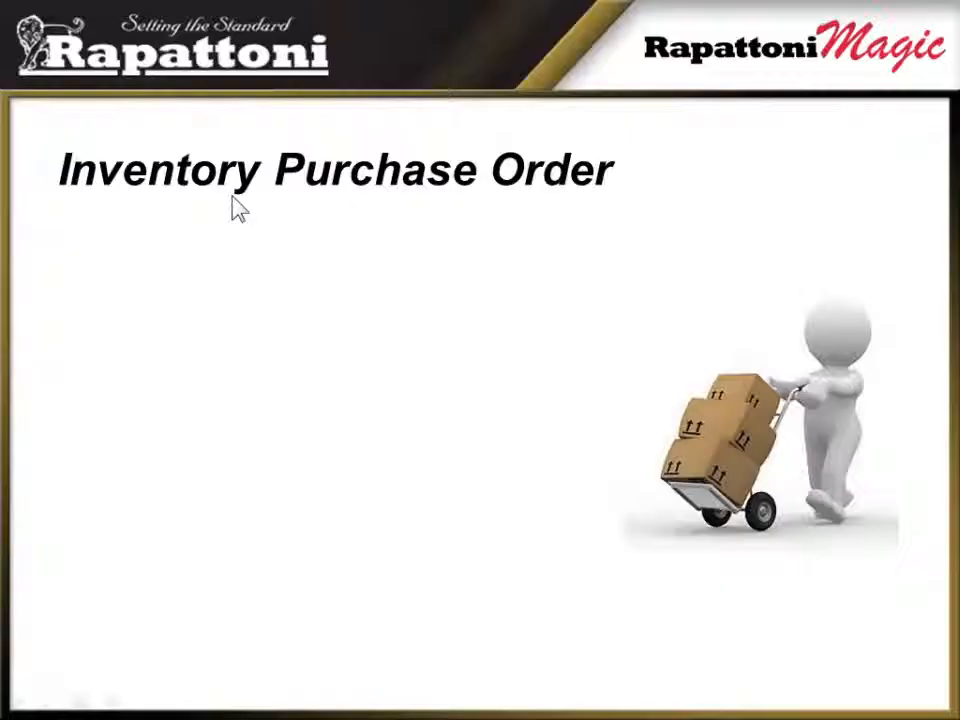
{"action": "left_click", "coordinate": [232, 197]}
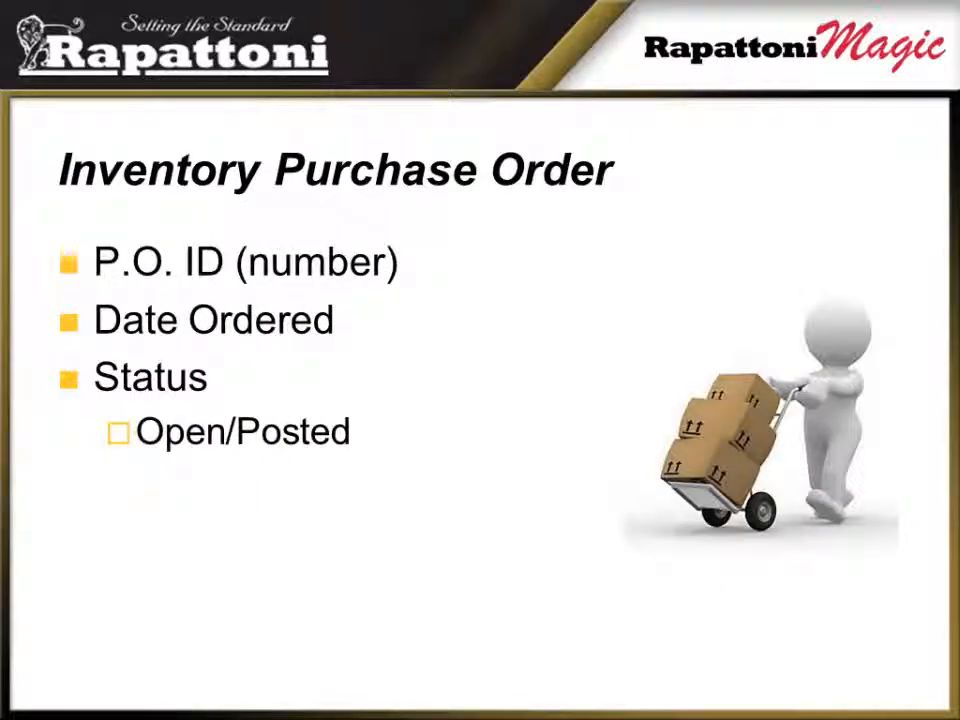
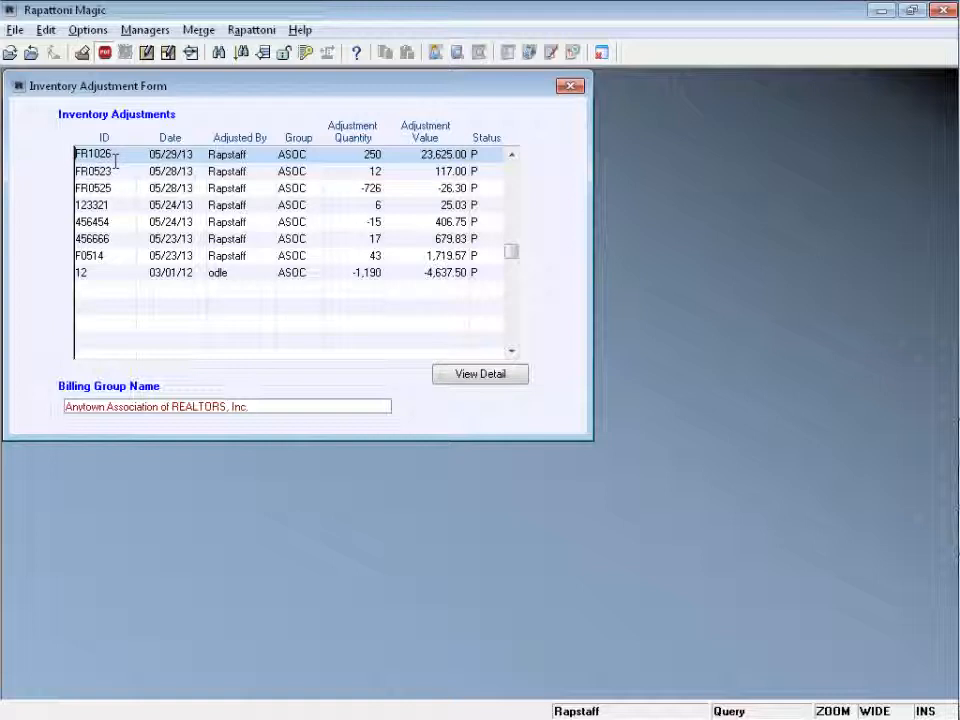
- Create adjustment FR0529 for billing group ASOC dated 05/28/13 and start its first detail line
{"action": "key", "text": "ctrl+e"}
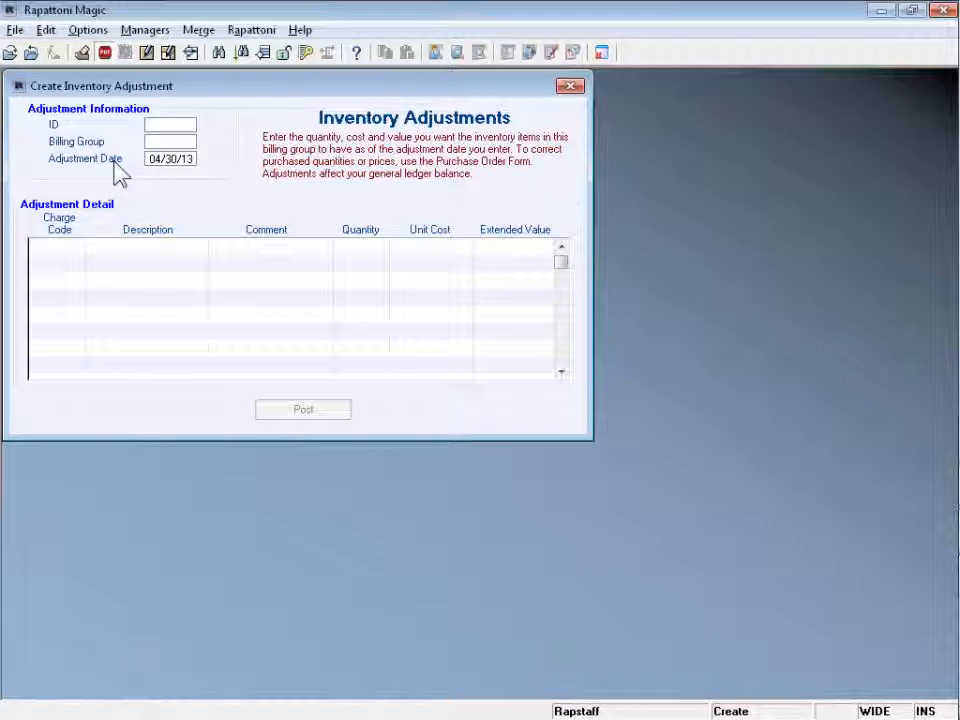
{"action": "type", "text": "FR0529"}
{"action": "key", "text": "Tab"}
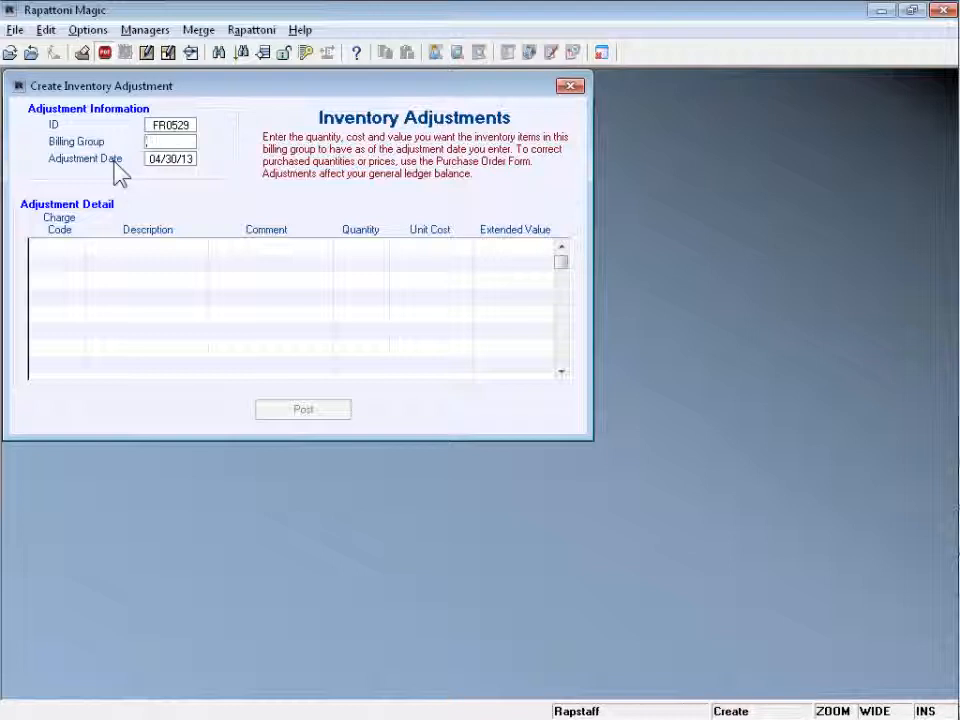
{"action": "type", "text": "A/"}
{"action": "type", "text": "OC"}
{"action": "key", "text": "Tab"}
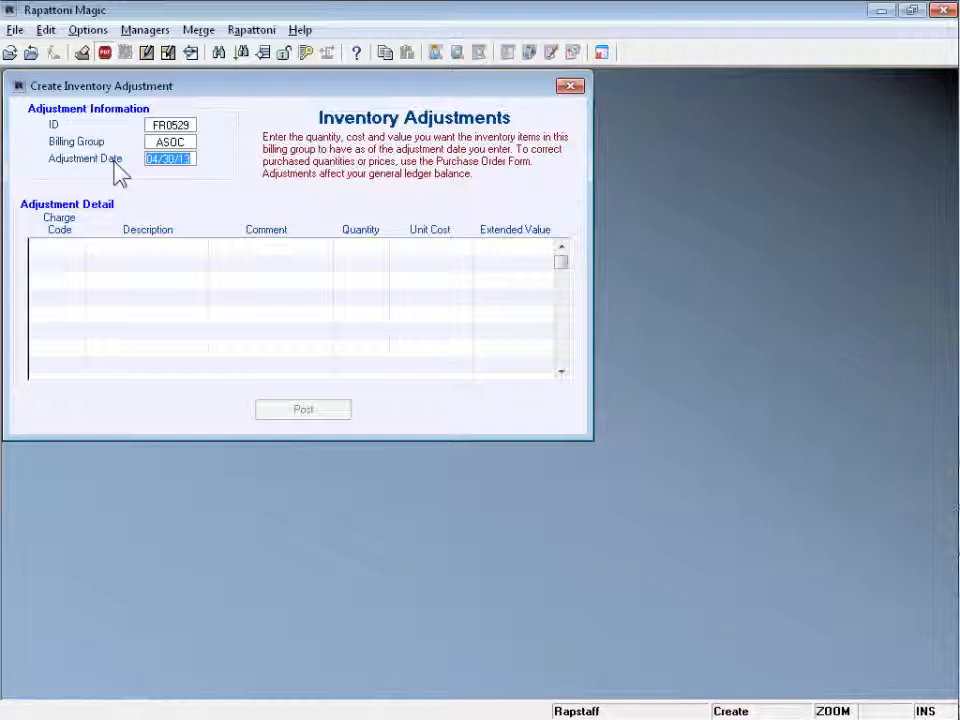
{"action": "type", "text": "05/28/1"}
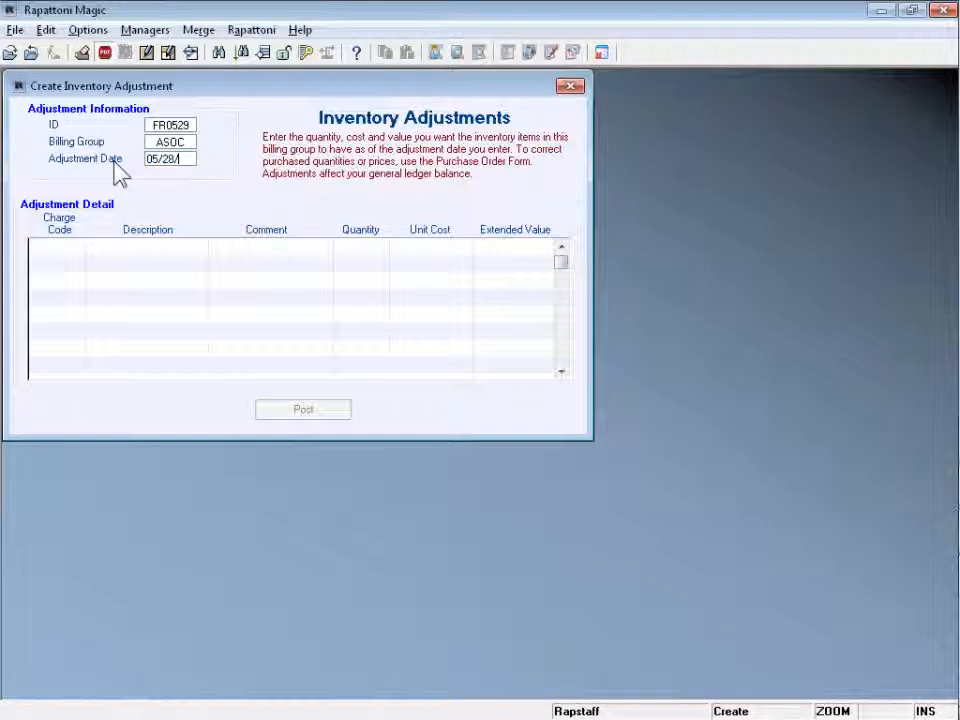
{"action": "type", "text": "3"}
{"action": "key", "text": "Tab"}
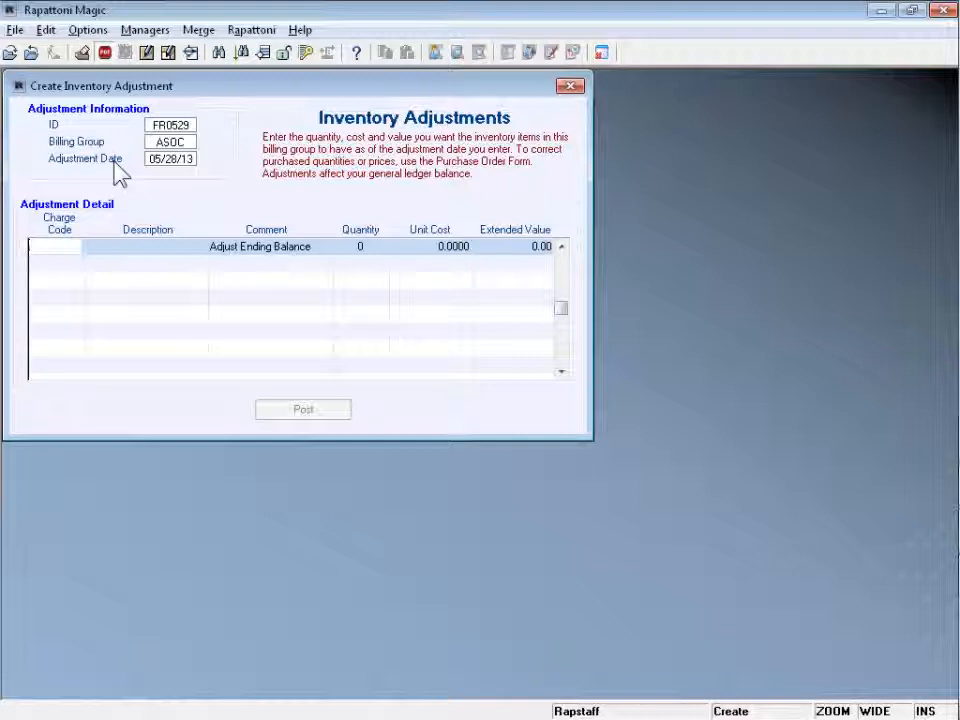
- Pick item 00001, How to be a Positive Thinker, for the adjustment line
{"action": "key", "text": "F5"}
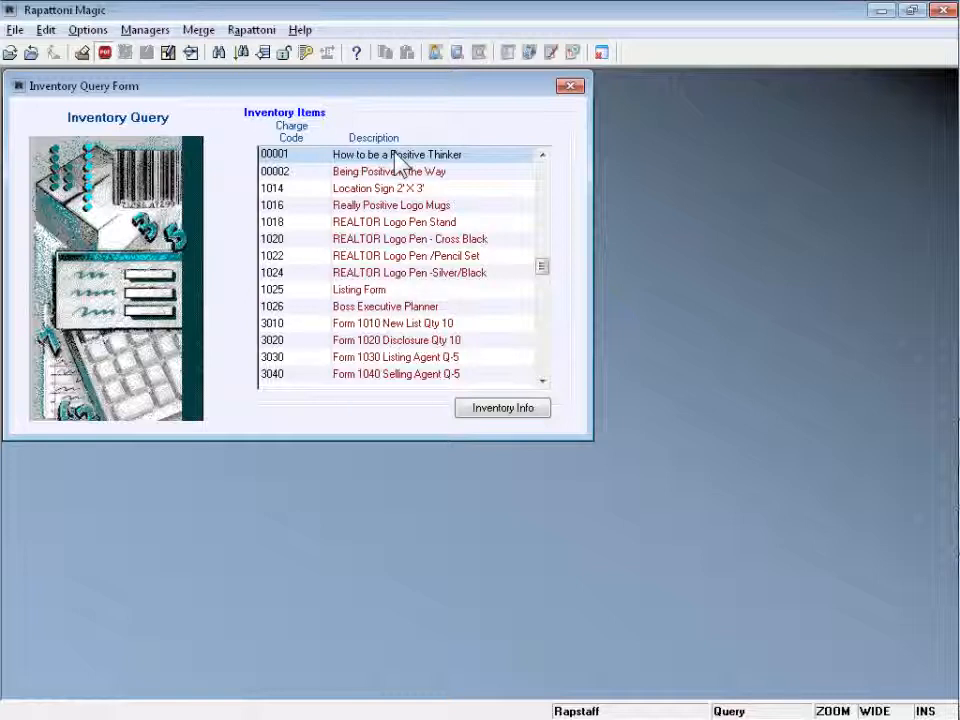
{"action": "key", "text": "Tab"}
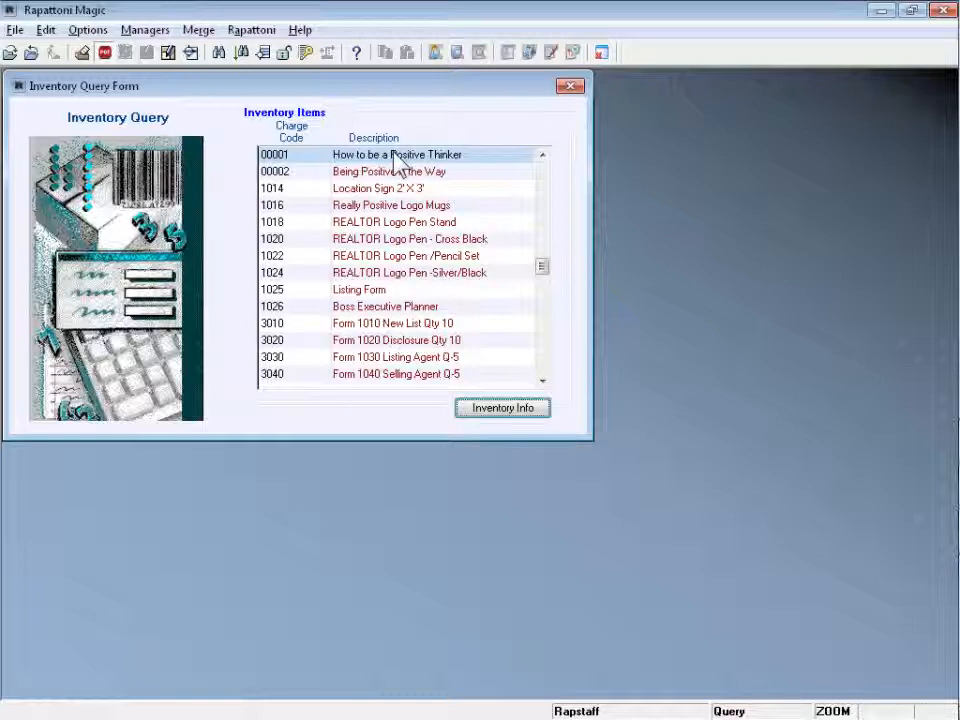
{"action": "double_click", "coordinate": [270, 155]}
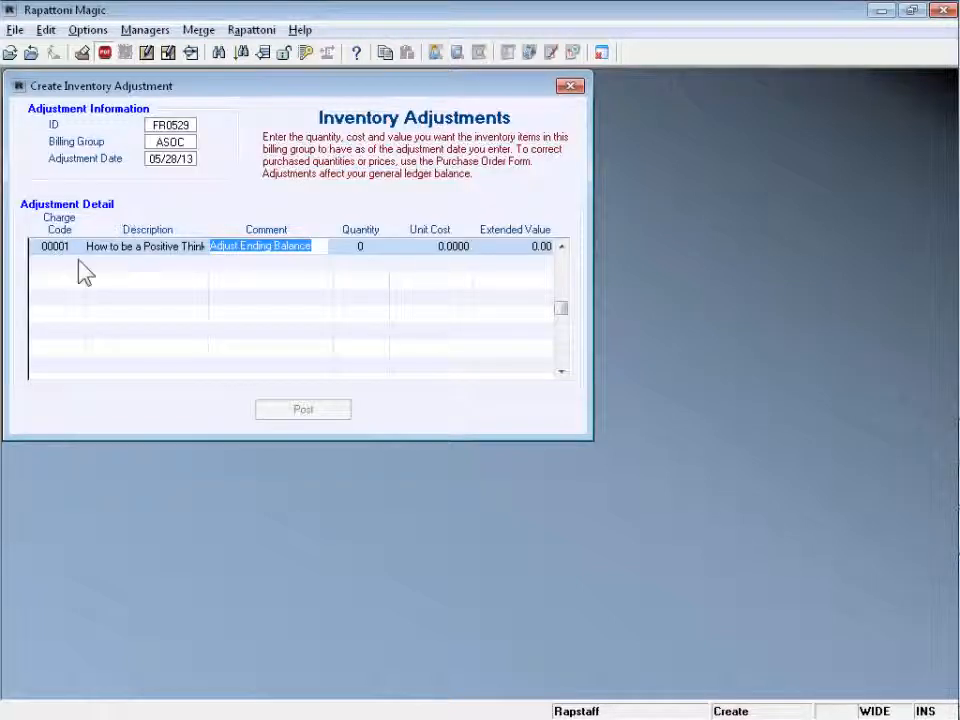
- Set the line's quantity to 200 and reopen the inventory item list
{"action": "left_click", "coordinate": [366, 252]}
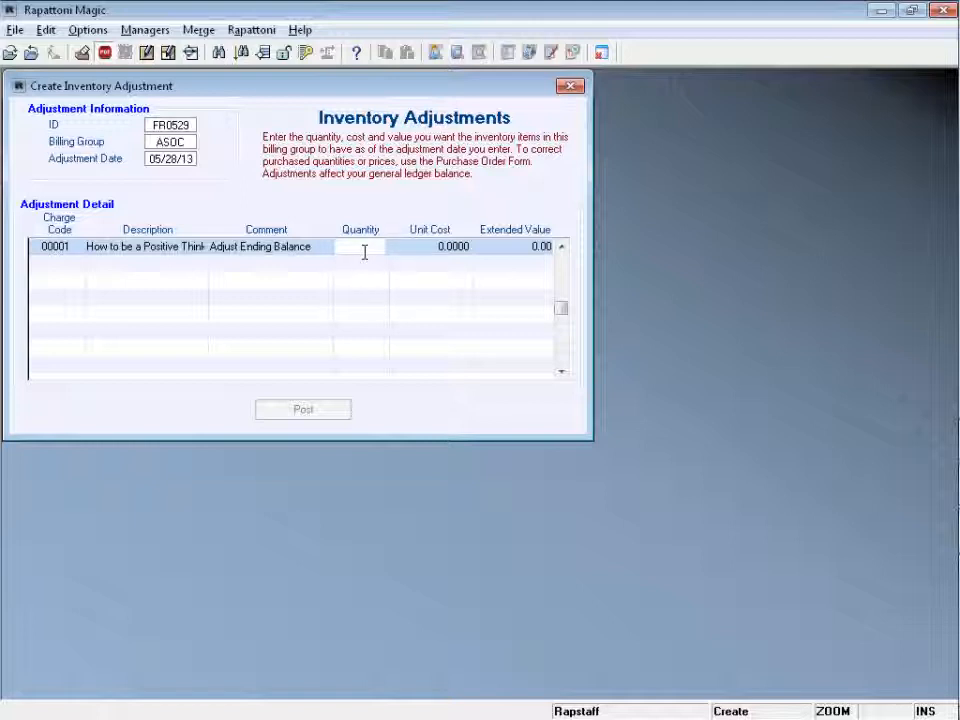
{"action": "type", "text": "200"}
{"action": "key", "text": "Tab"}
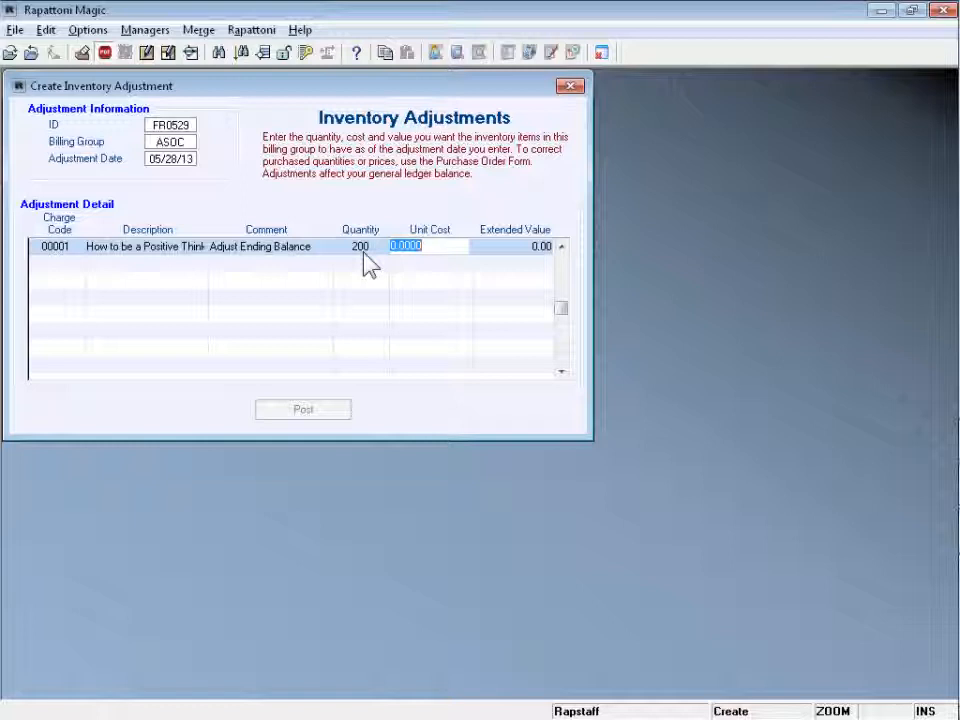
{"action": "left_click", "coordinate": [60, 245]}
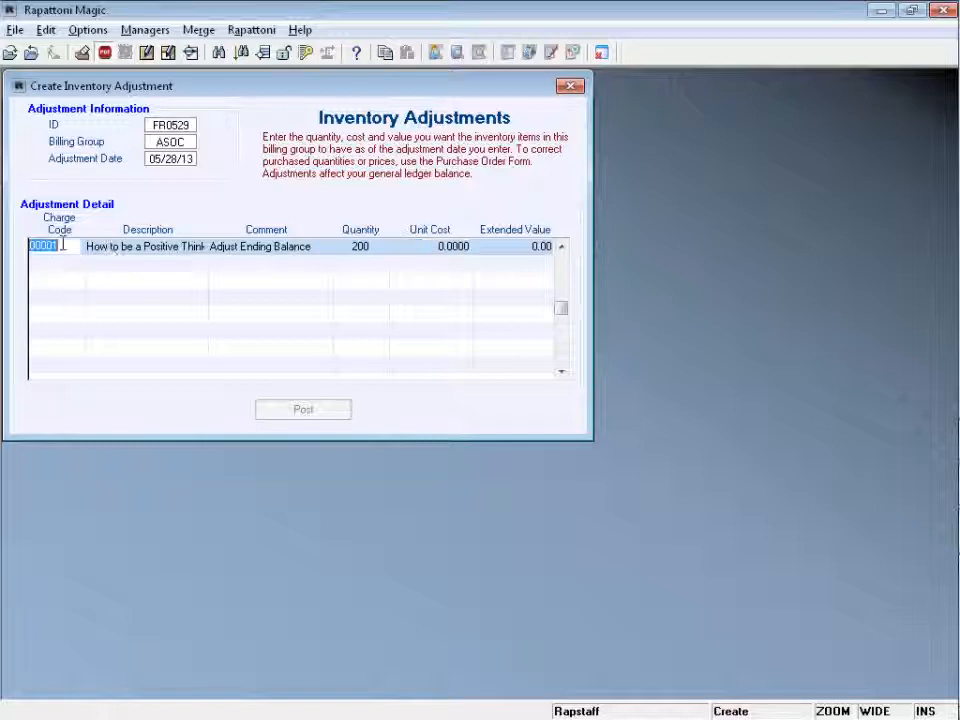
{"action": "double_click", "coordinate": [63, 245]}
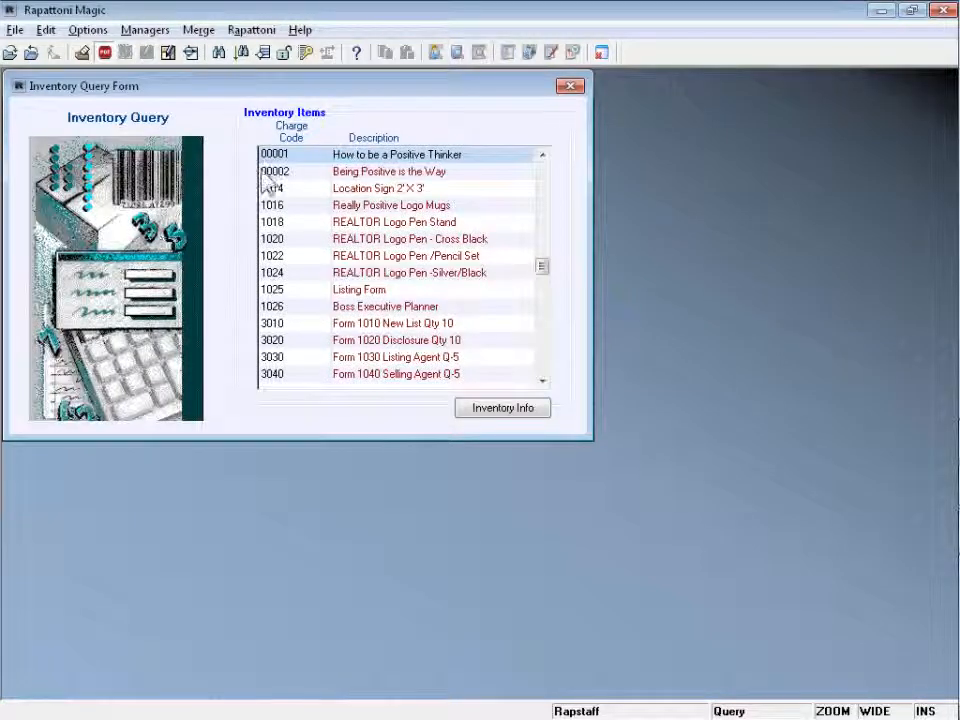
- Check item 00001's stock details, then enter a unit cost of 16.50 on the line
{"action": "key", "text": "Return"}
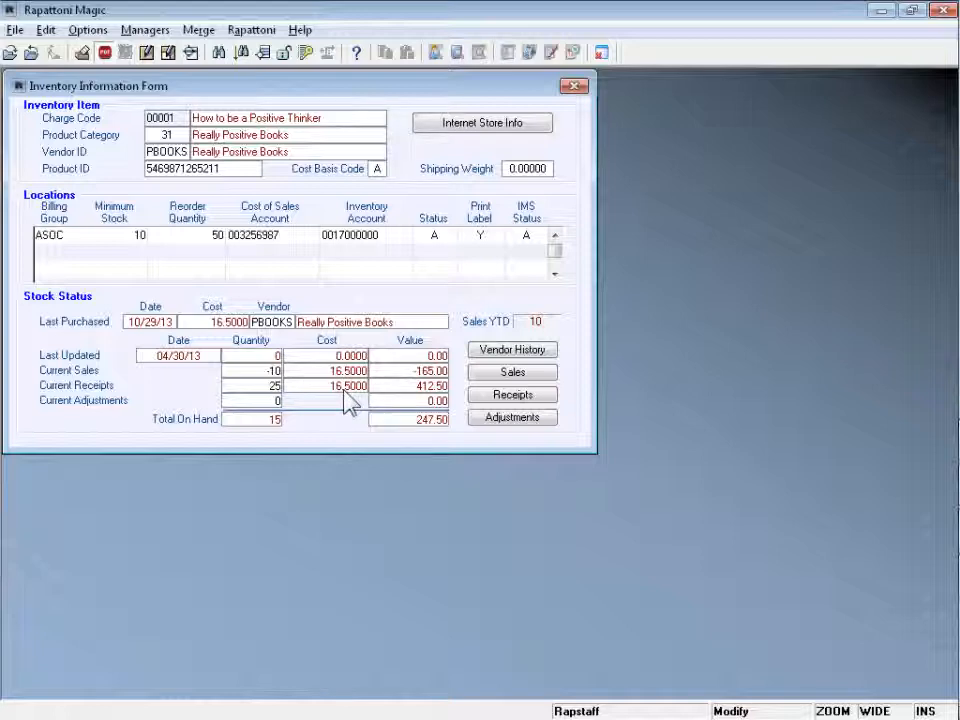
{"action": "key", "text": "Escape"}
{"action": "key", "text": "Escape"}
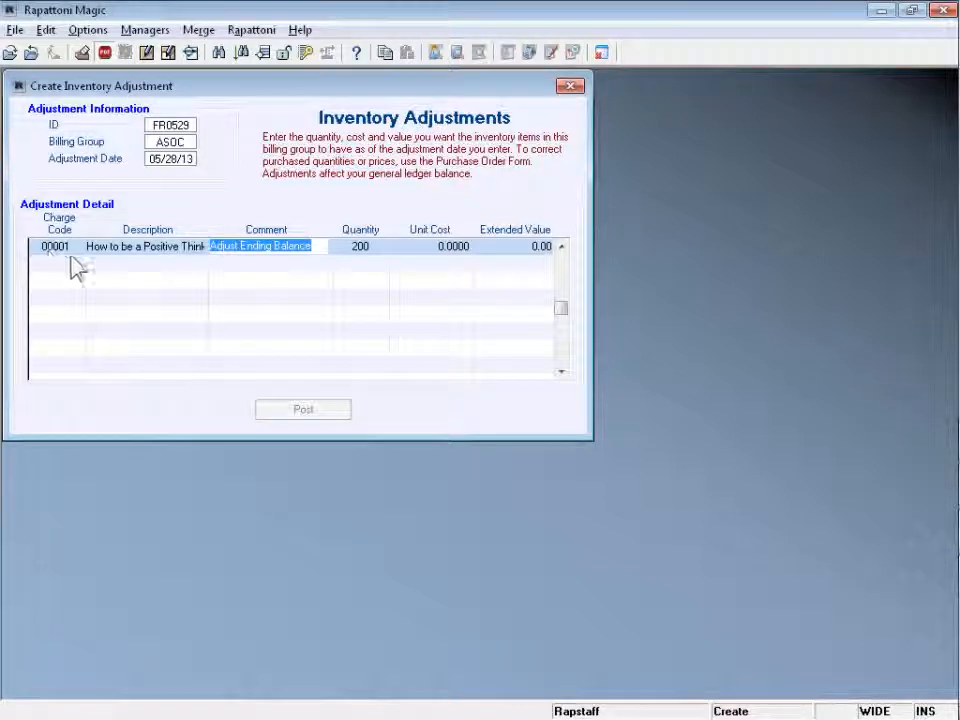
{"action": "left_click", "coordinate": [435, 249]}
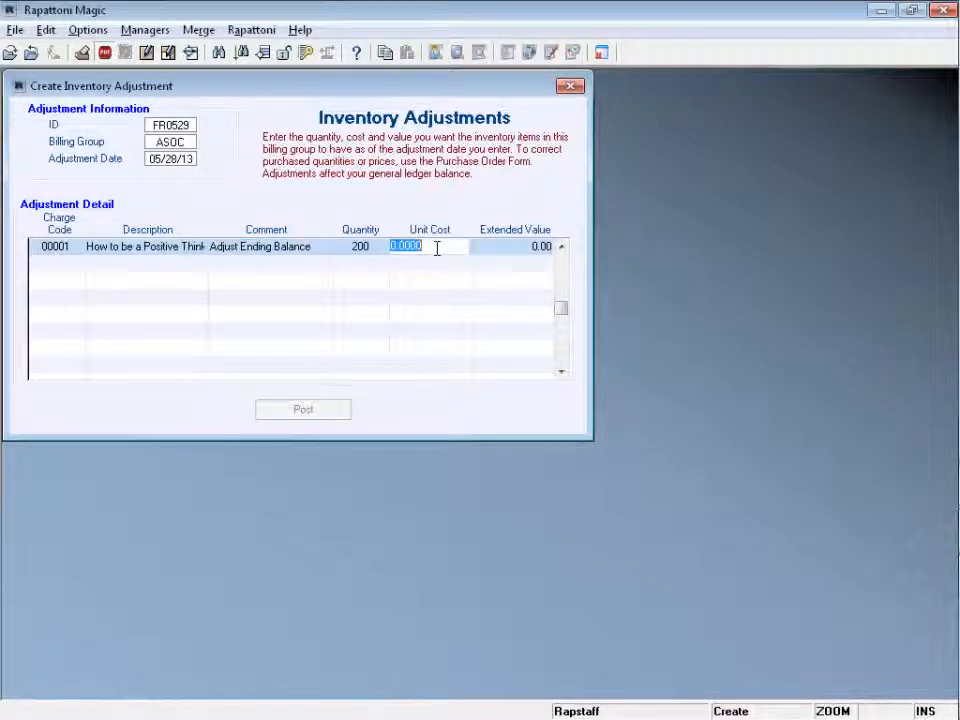
{"action": "type", "text": "16.50"}
{"action": "key", "text": "Tab"}
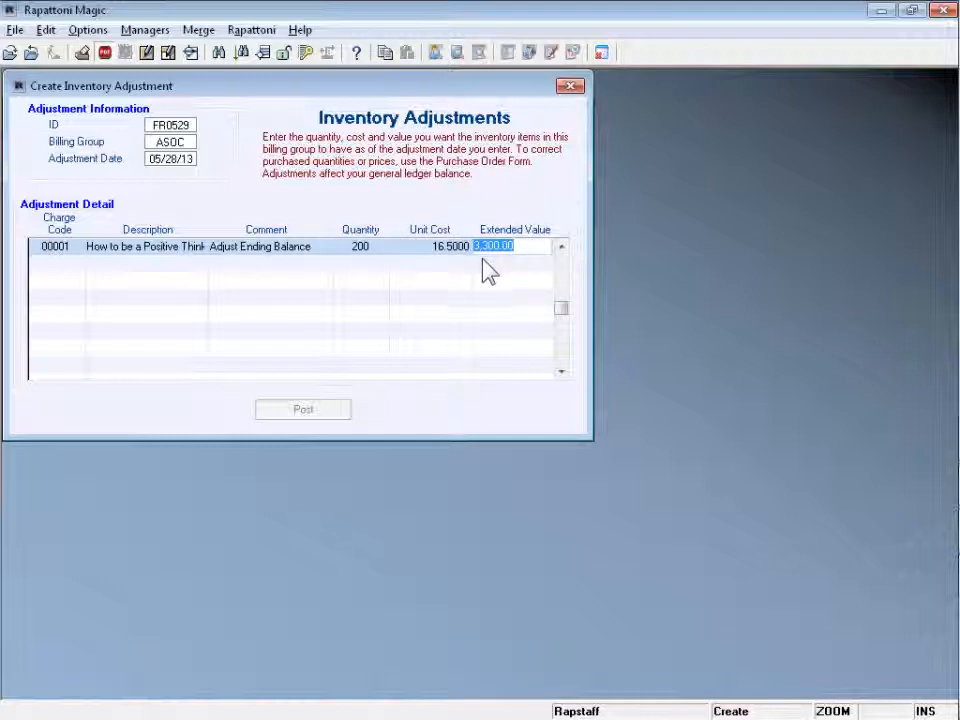
- Overwrite the extended value with 4,000, giving unit cost 20.0000, and finish the line
{"action": "left_click", "coordinate": [535, 244]}
{"action": "left_click_drag", "start_coordinate": [535, 244], "coordinate": [482, 250]}
{"action": "type", "text": "4,"}
{"action": "type", "text": "000"}
{"action": "key", "text": "Tab"}
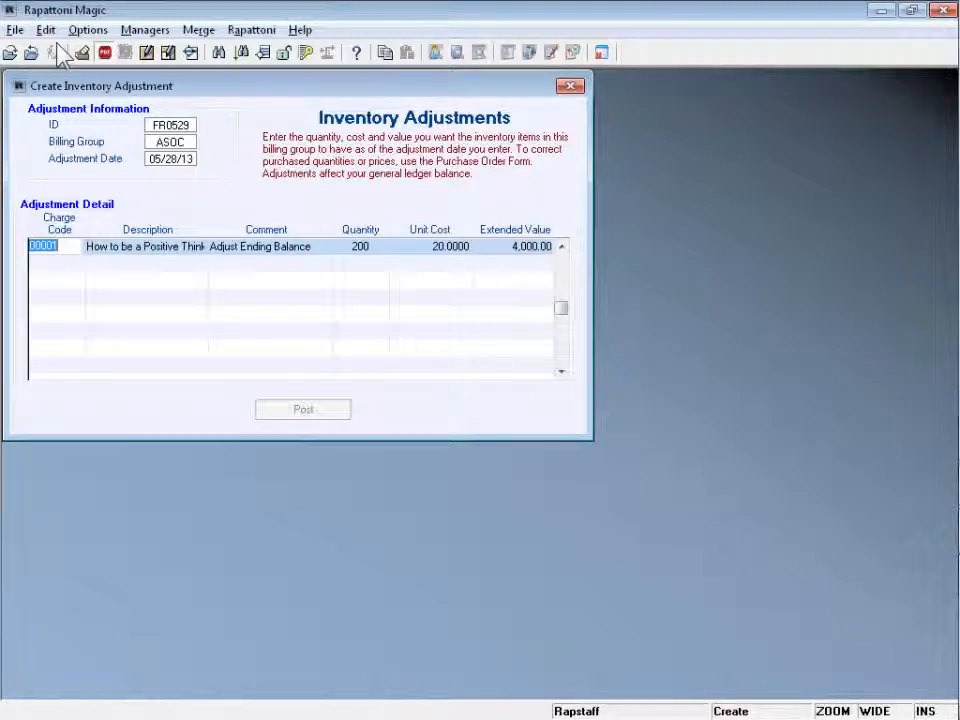
{"action": "left_click", "coordinate": [375, 245]}
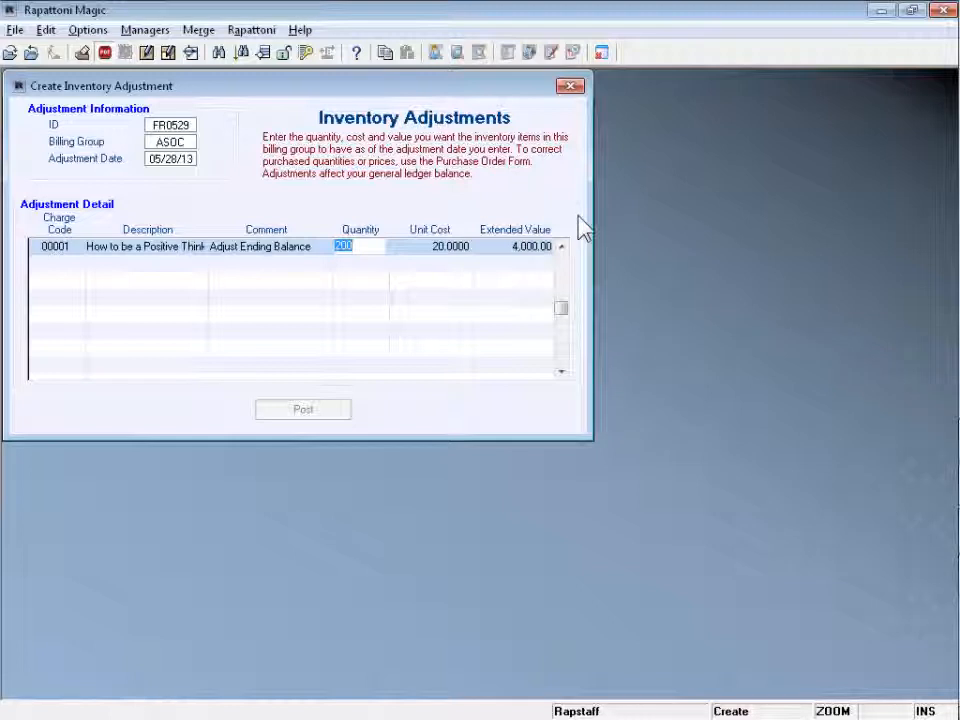
{"action": "left_click", "coordinate": [306, 412]}
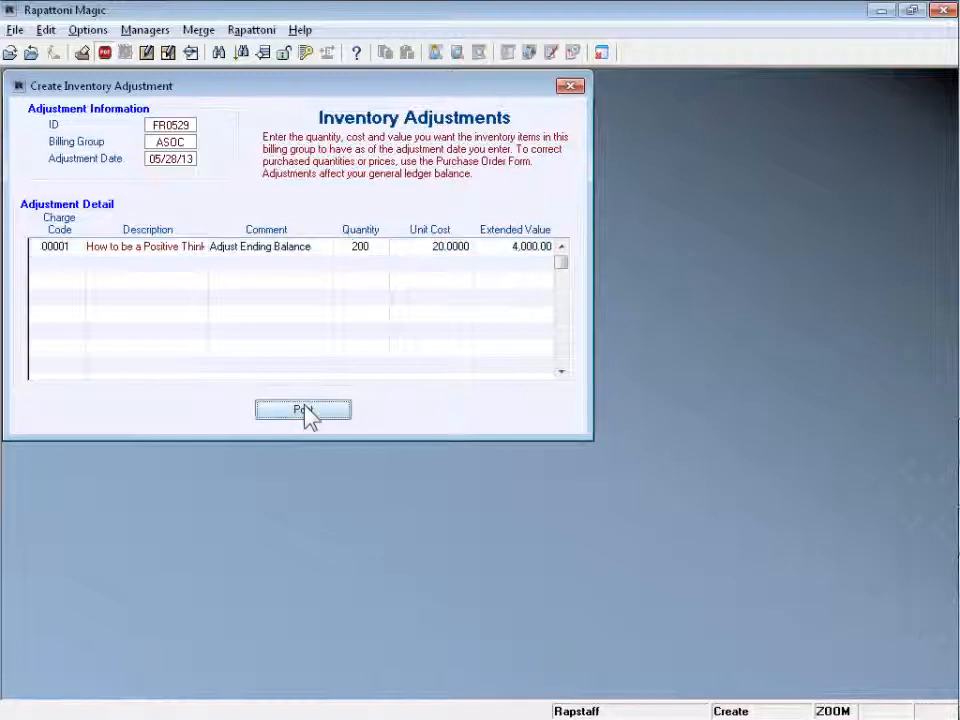
- Post adjustment FR0529, then open item 00001's stock details from the Inventory Information Form
{"action": "left_click", "coordinate": [304, 414]}
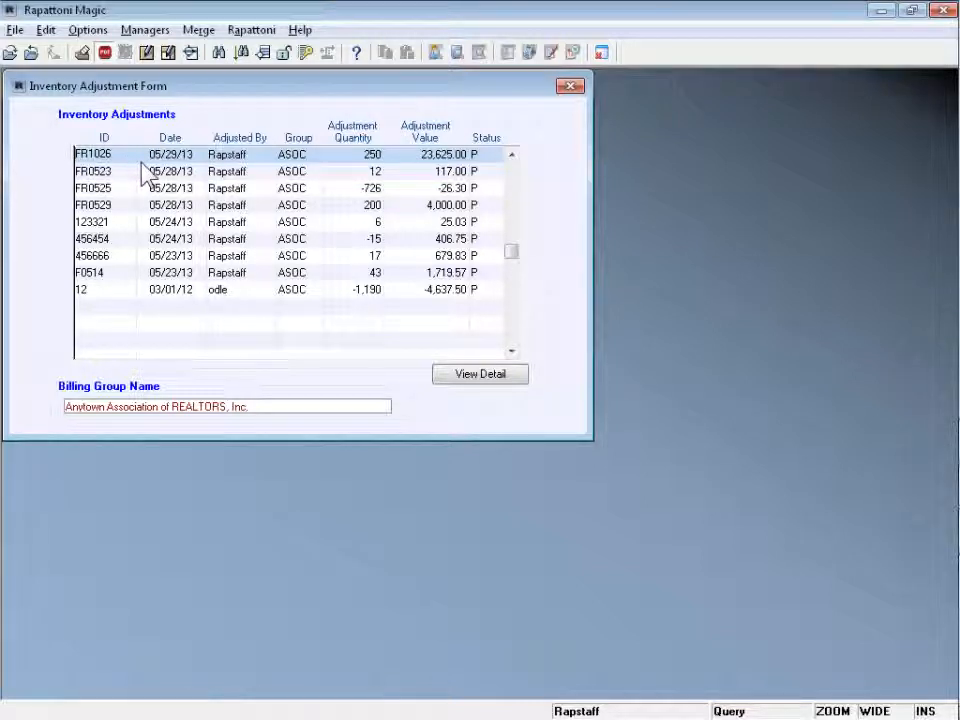
{"action": "key", "text": "Escape"}
{"action": "left_click", "coordinate": [152, 29]}
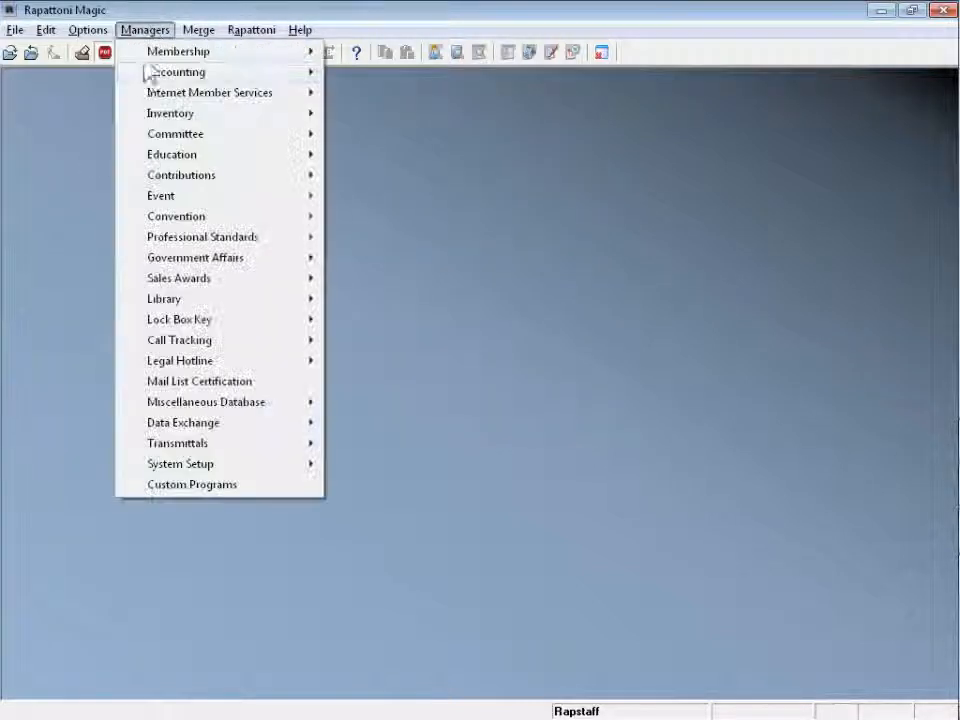
{"action": "mouse_move", "coordinate": [165, 113]}
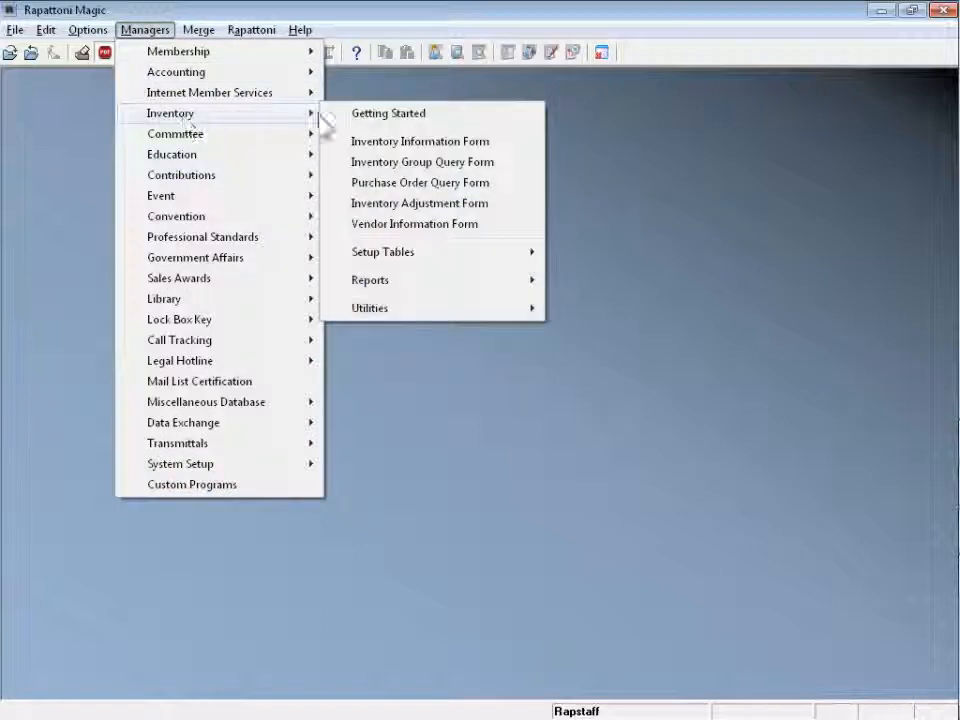
{"action": "left_click", "coordinate": [422, 143]}
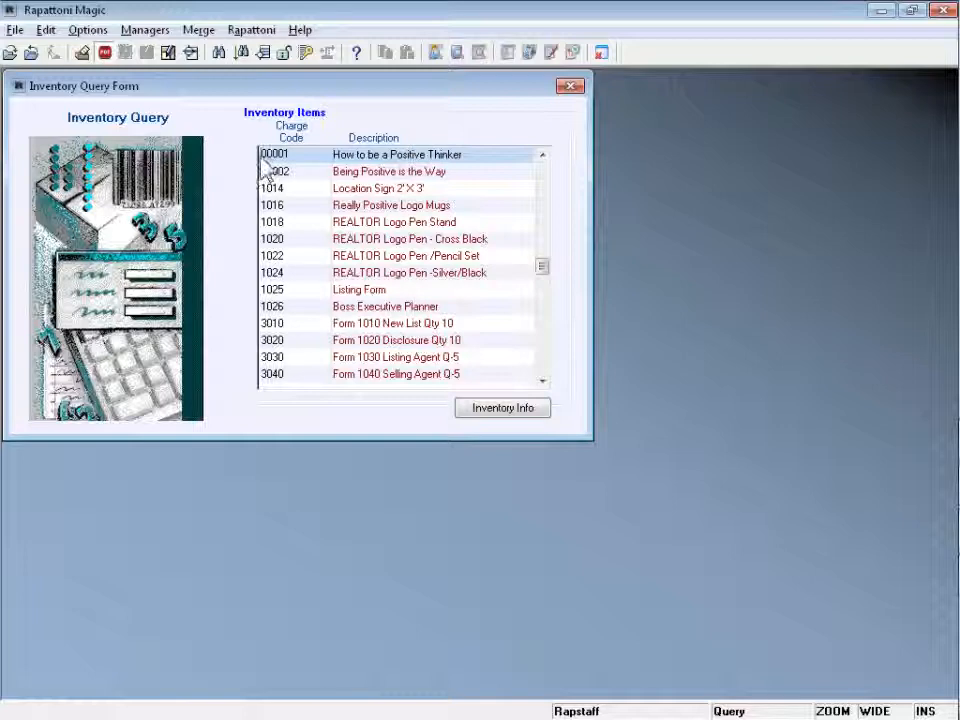
{"action": "left_click", "coordinate": [518, 410]}
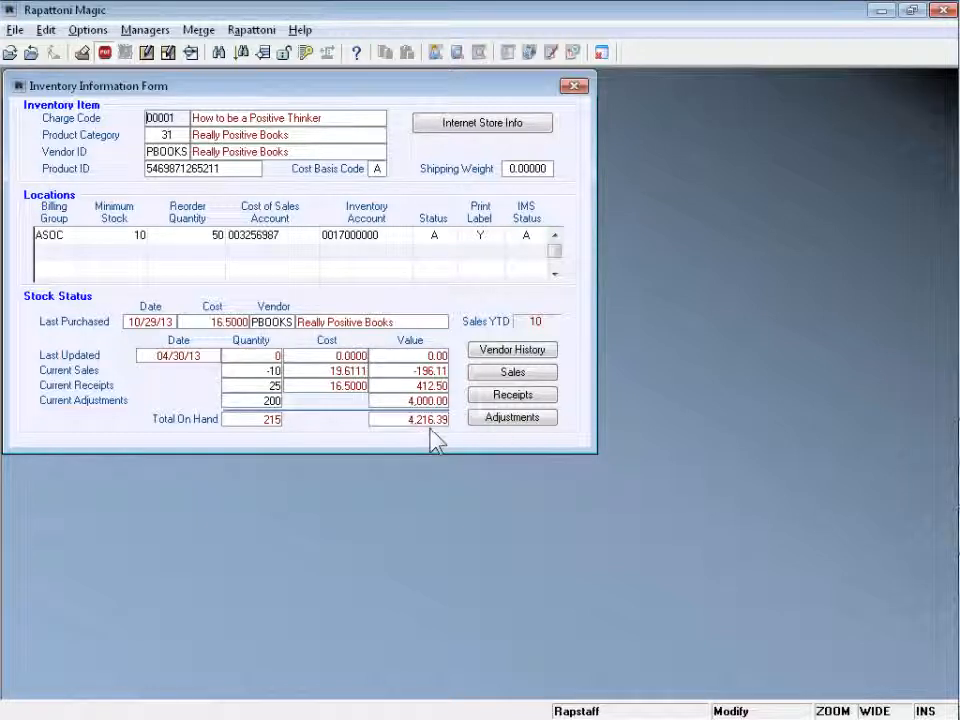
- Review item 00001's FR0529 adjustment and its 200 current adjustments and 215 on hand, then close
{"action": "left_click", "coordinate": [516, 419]}
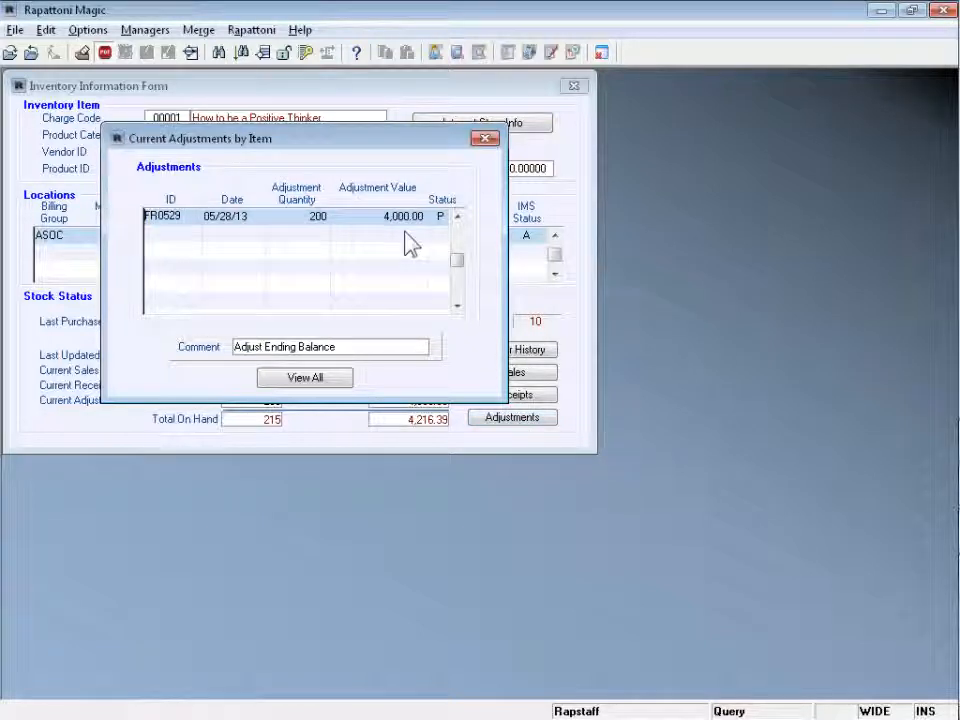
{"action": "left_click", "coordinate": [484, 138]}
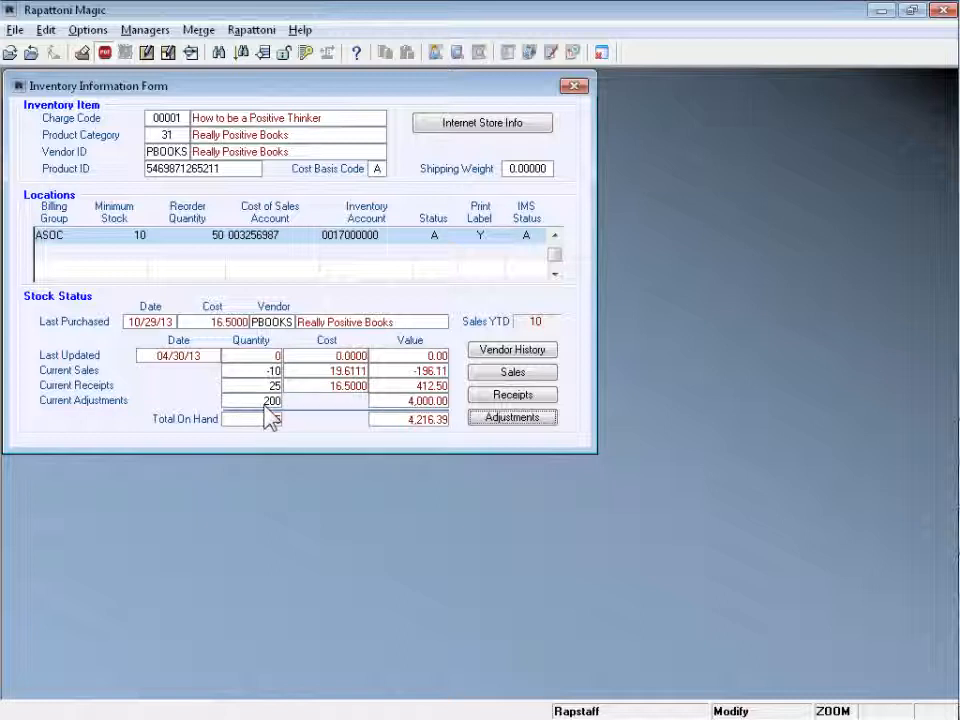
{"action": "left_click", "coordinate": [148, 323]}
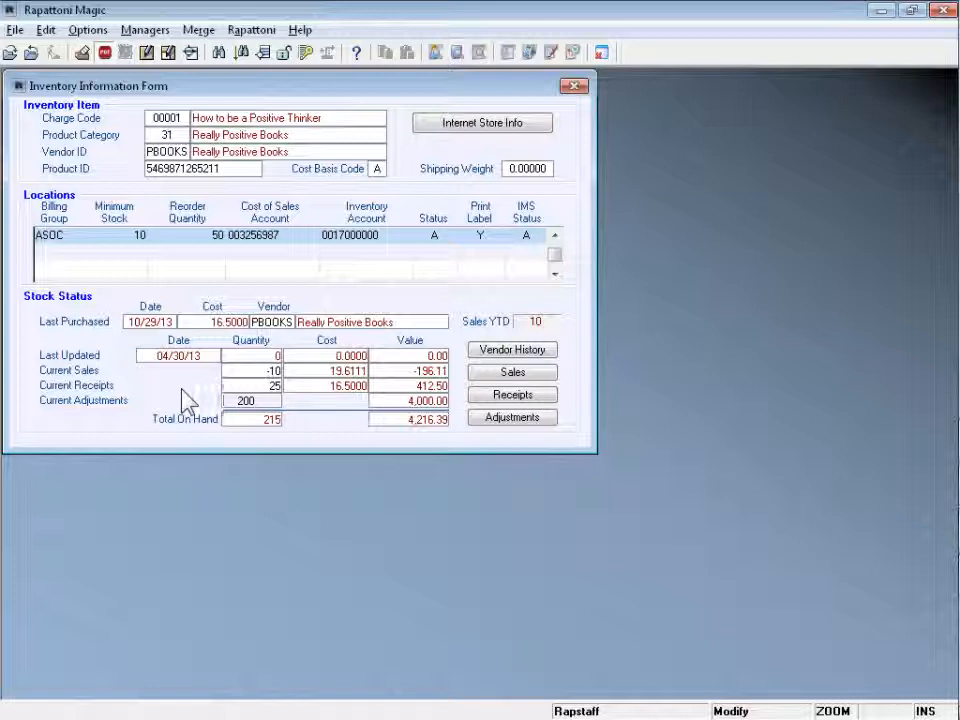
{"action": "key", "text": "Tab"}
{"action": "key", "text": "Escape"}
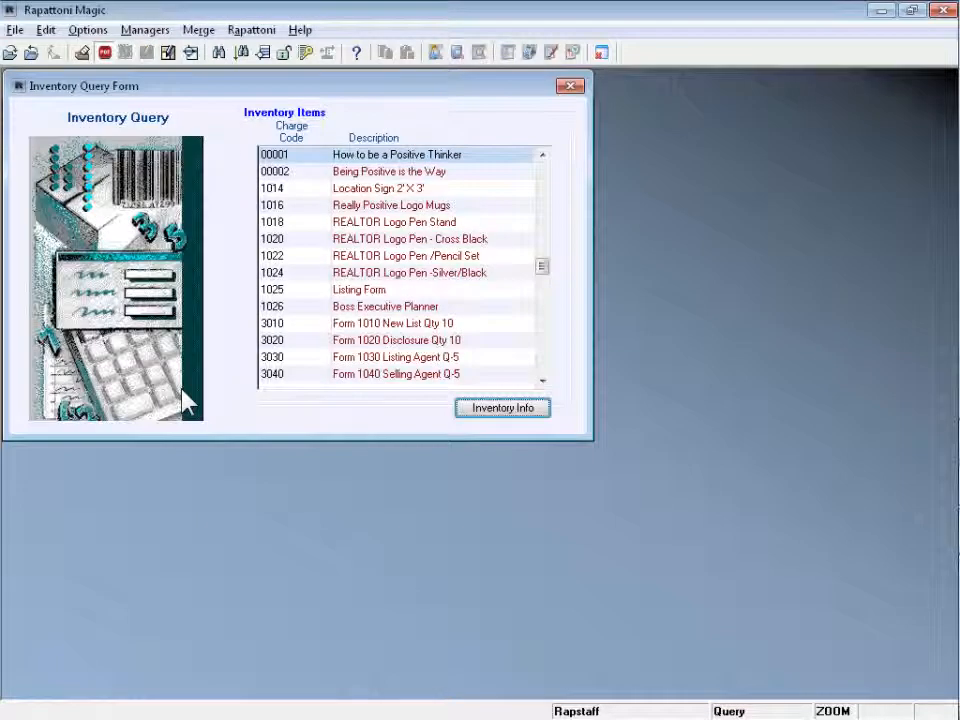
- Close the item list and show the Create Inventory Adjustment slide's ID, Billing Group and Adjustment Date bullets
{"action": "key", "text": "Escape"}
{"action": "key", "text": "alt+Tab"}
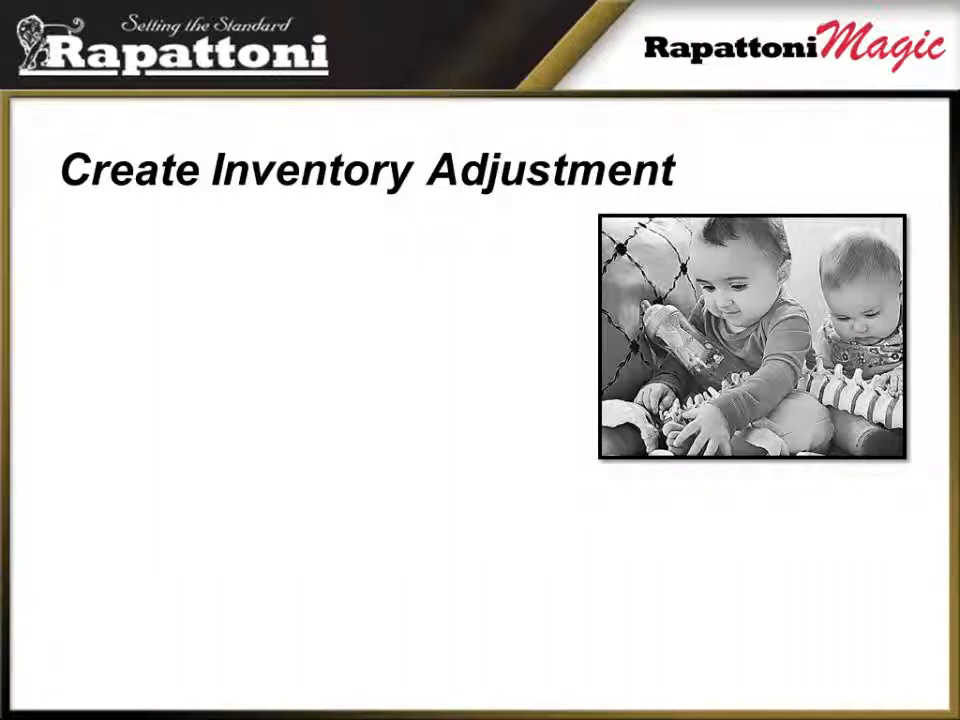
{"action": "key", "text": "Right"}
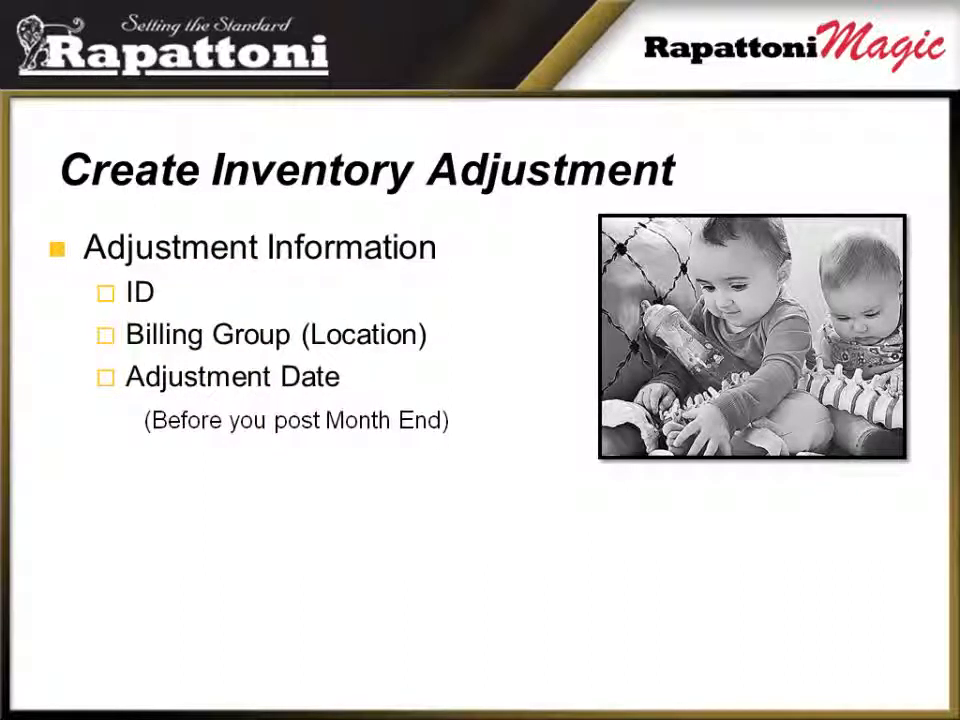